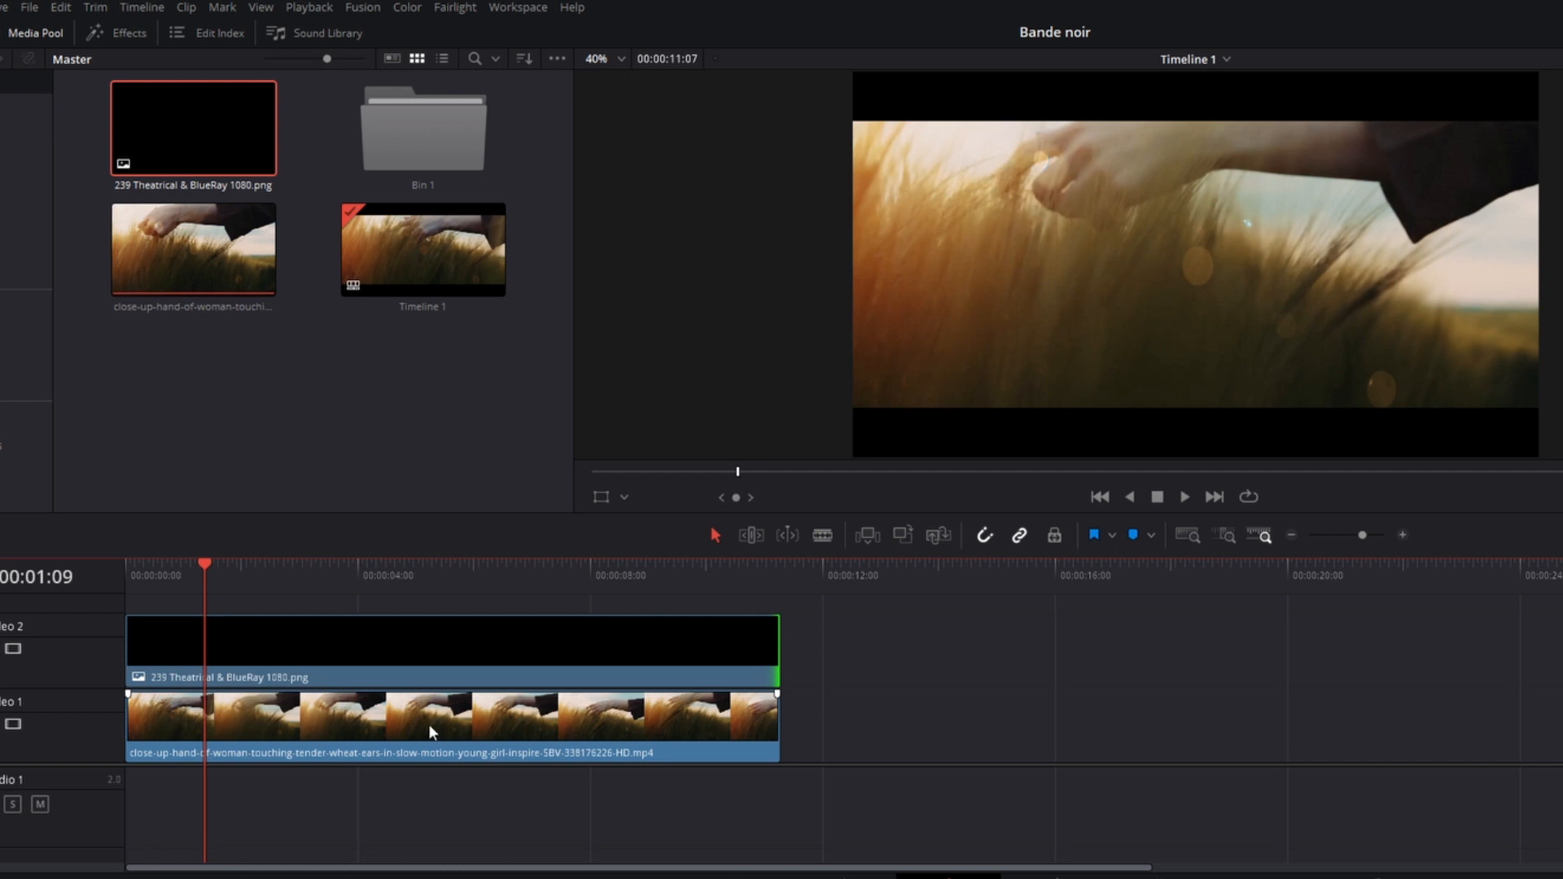
Extend the 239 Theatrical & BlueRay 1080.png overlay on Video 2 past the end of the video clip, and toggle the overlay off and on.
left_click_drag(779, 636, 928, 661)
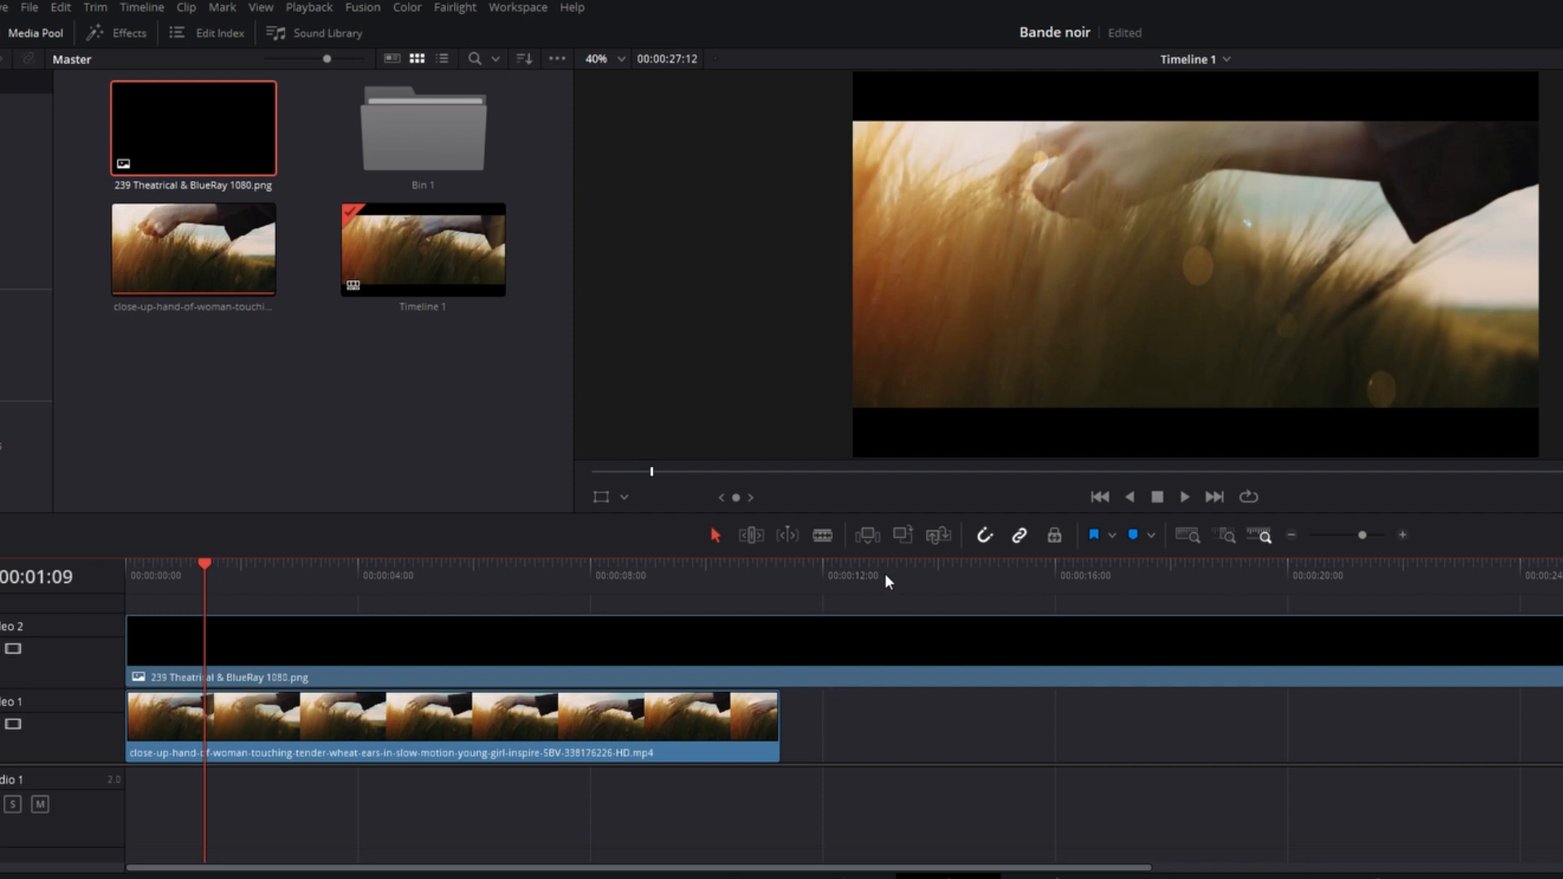
left_click(950, 656)
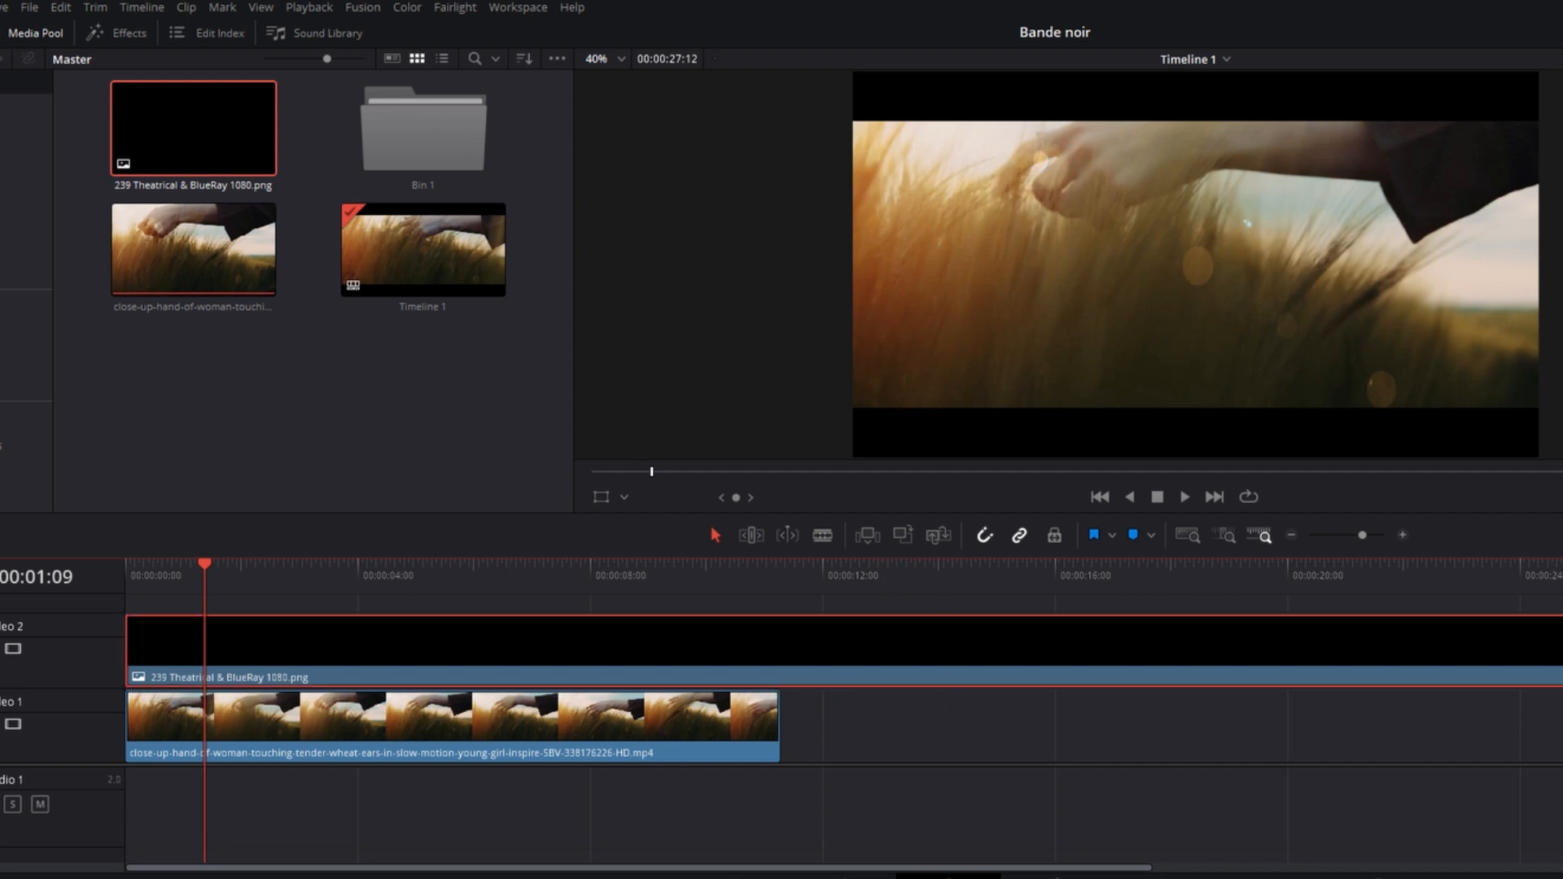
key("d")
key("d")
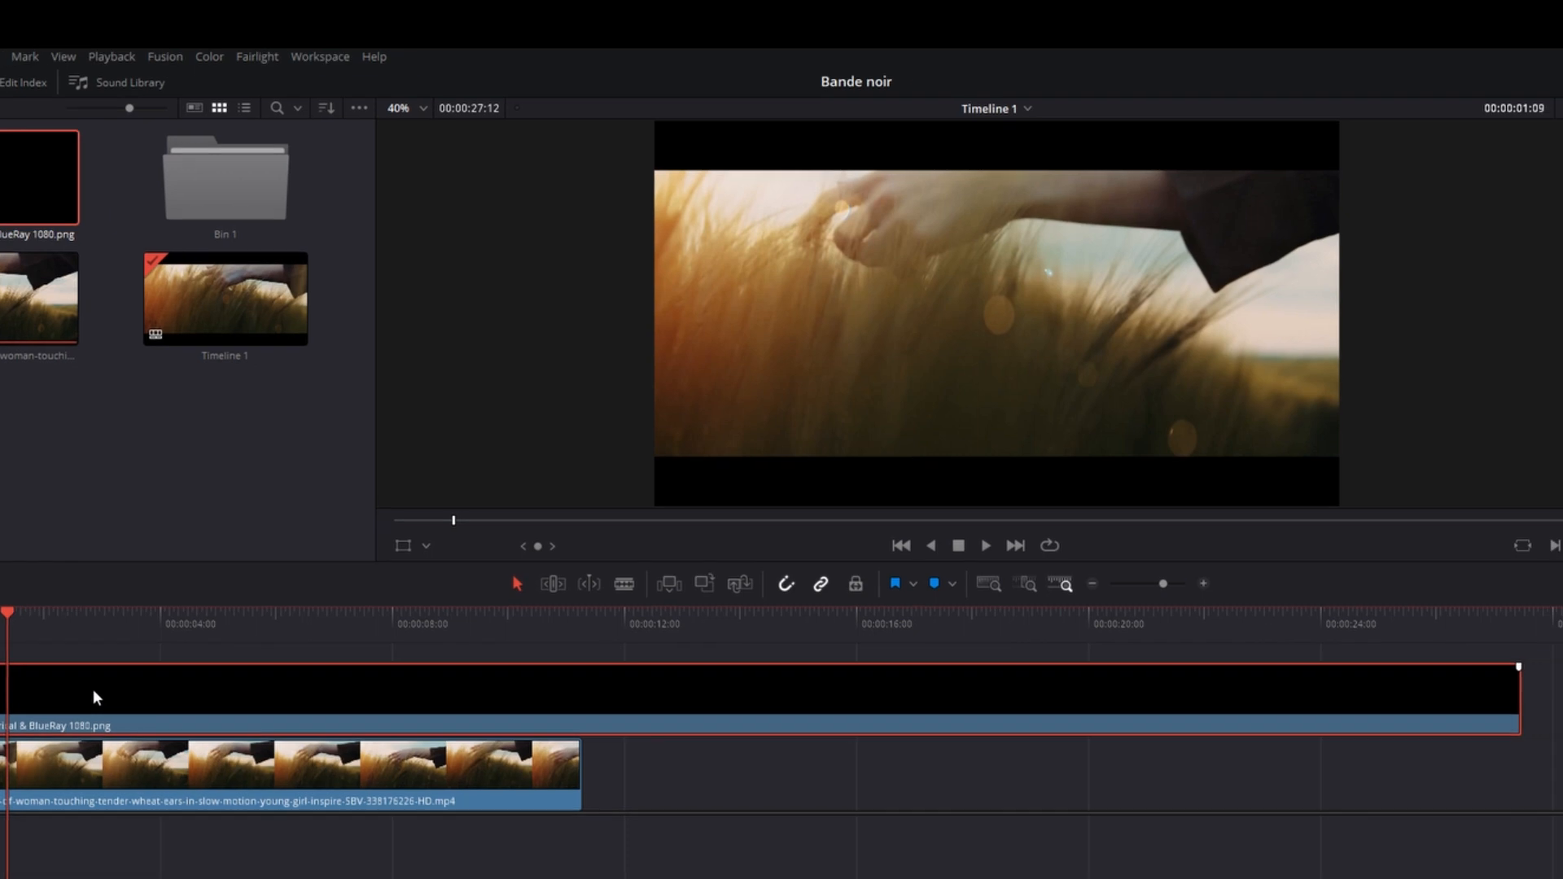
Move the PNG overlay beyond the end of the video clip and try cropping its top to 230.8.
left_click_drag(289, 688, 964, 687)
left_click_drag(365, 683, 365, 683)
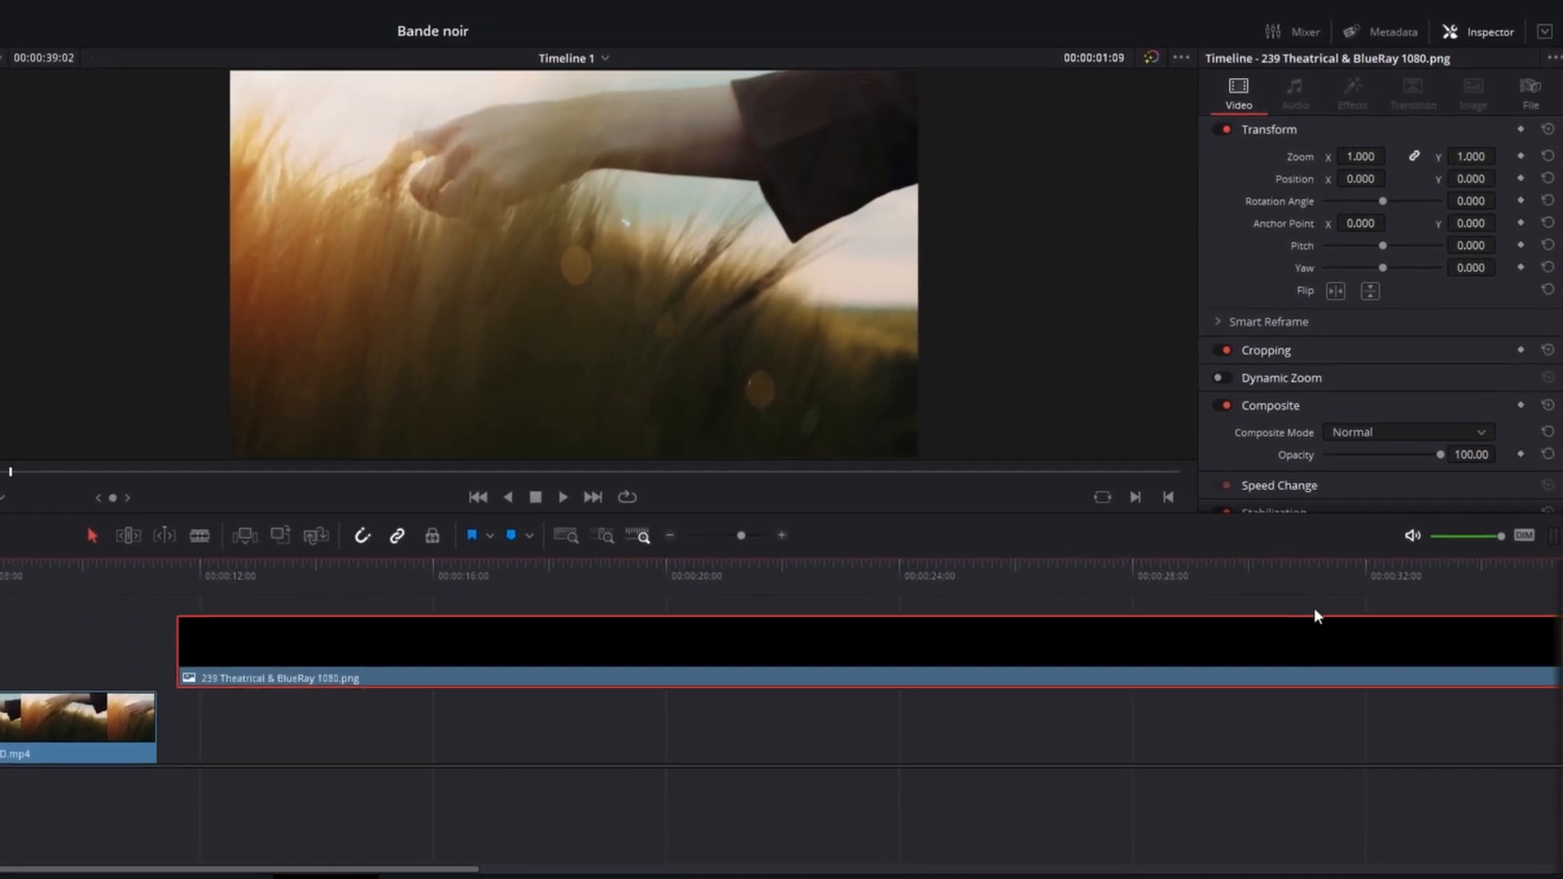
left_click(1250, 347)
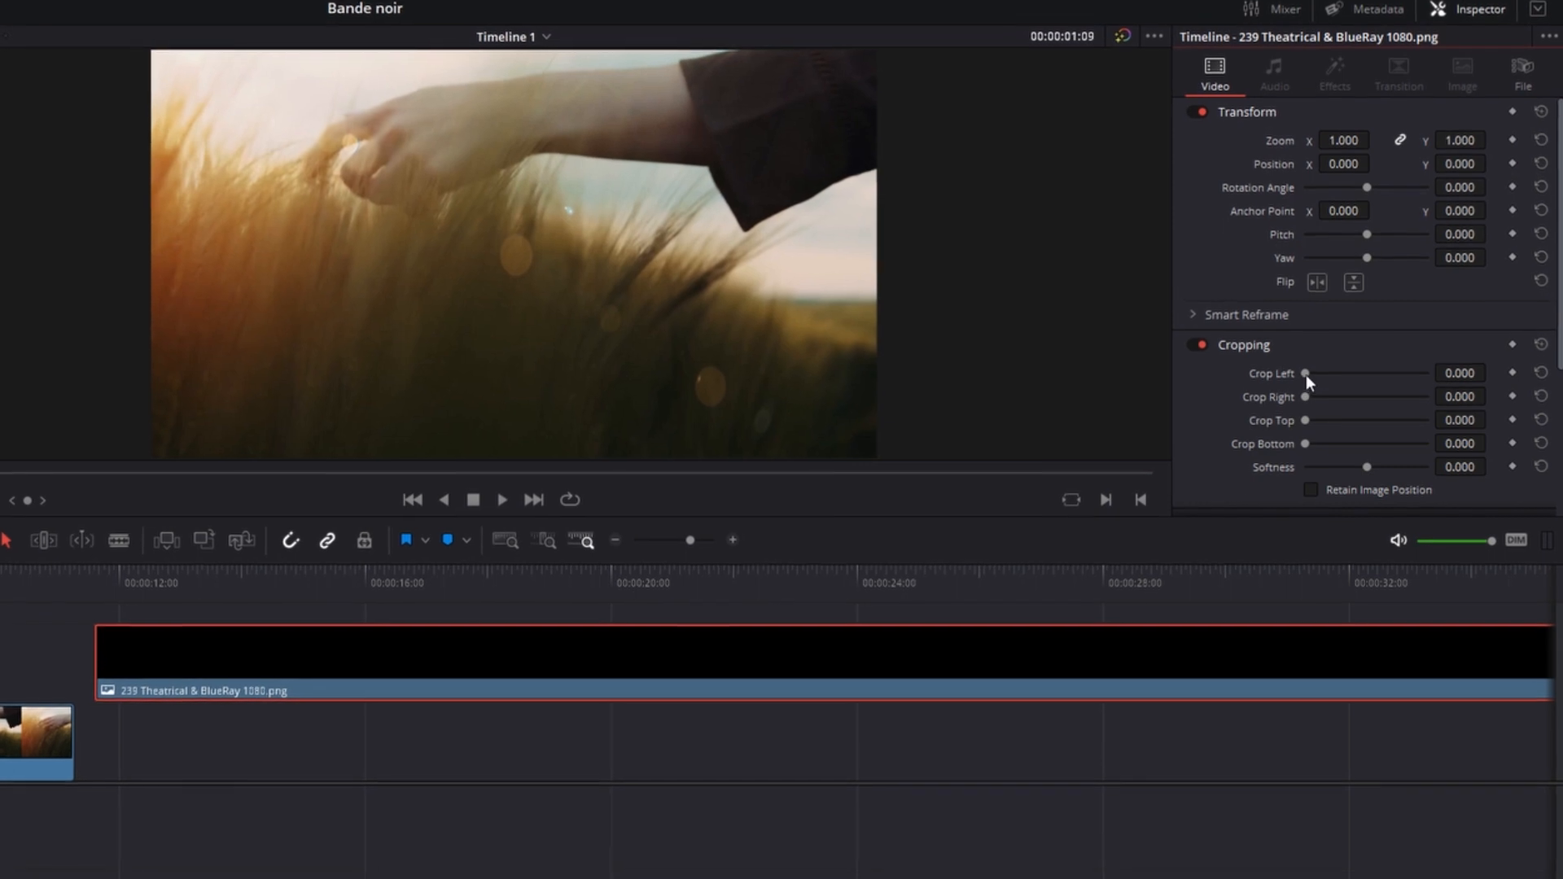
left_click_drag(1306, 420, 1334, 419)
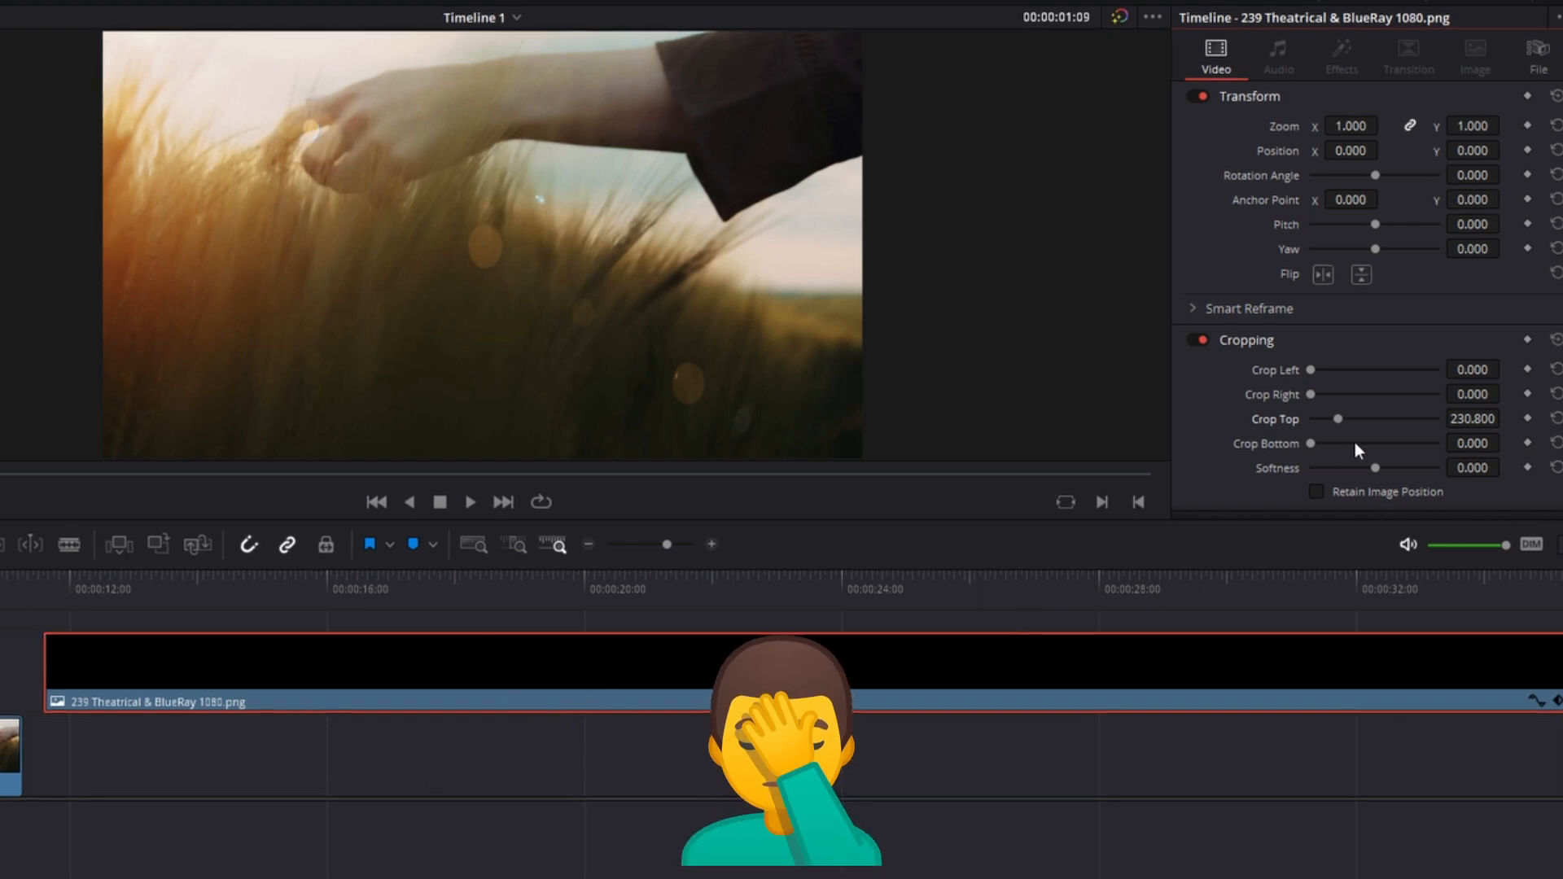
left_click(218, 674)
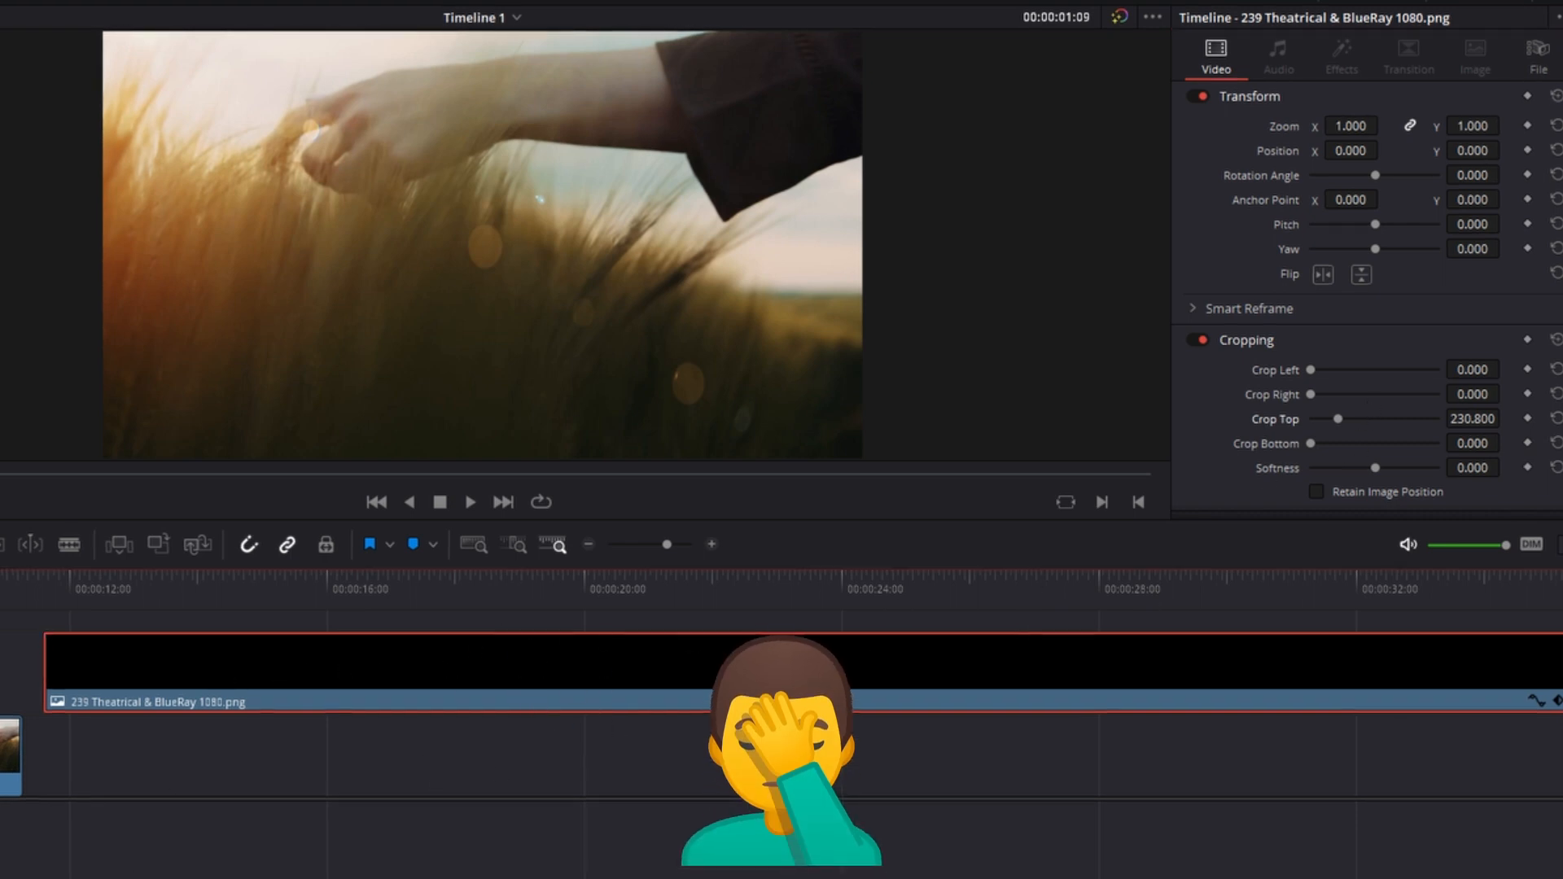
Reset the PNG overlay's cropping and delete the overlay from the timeline.
left_click(1556, 340)
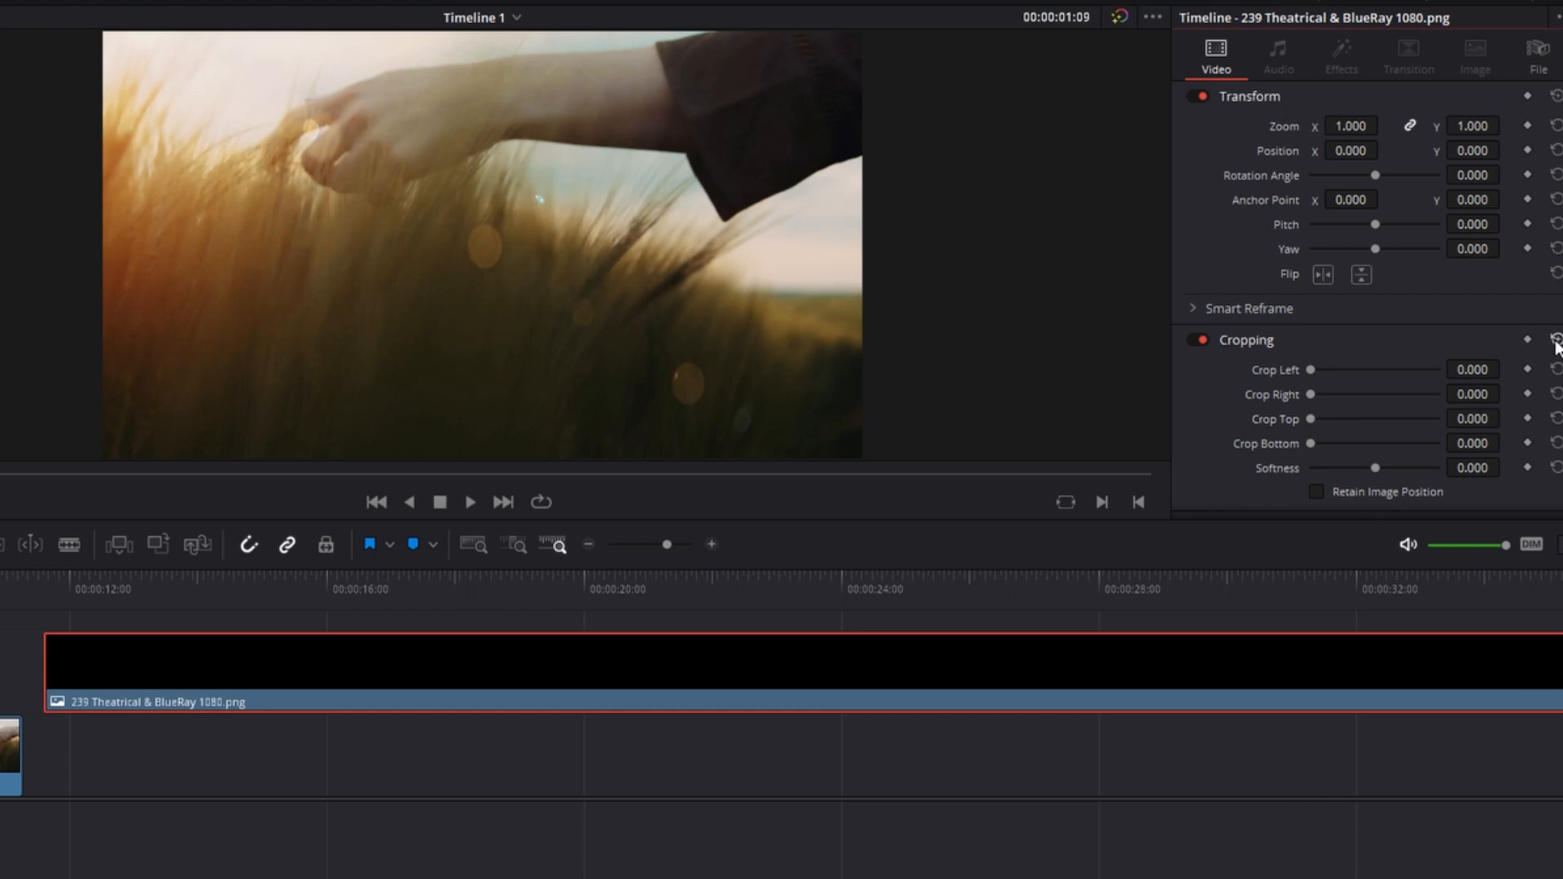
key("Delete")
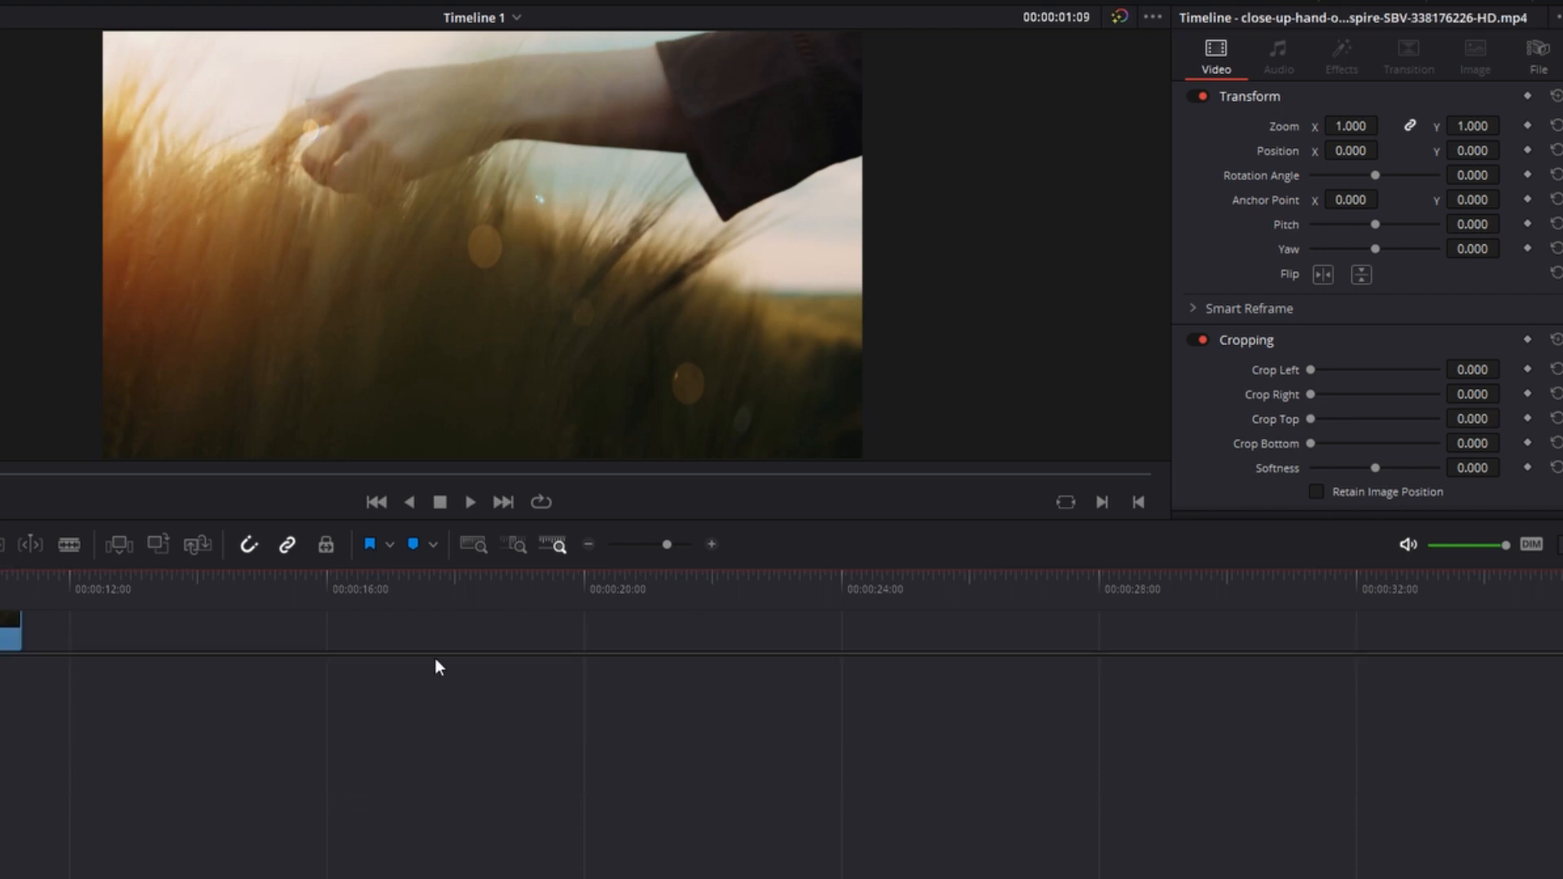
key("ctrl+z")
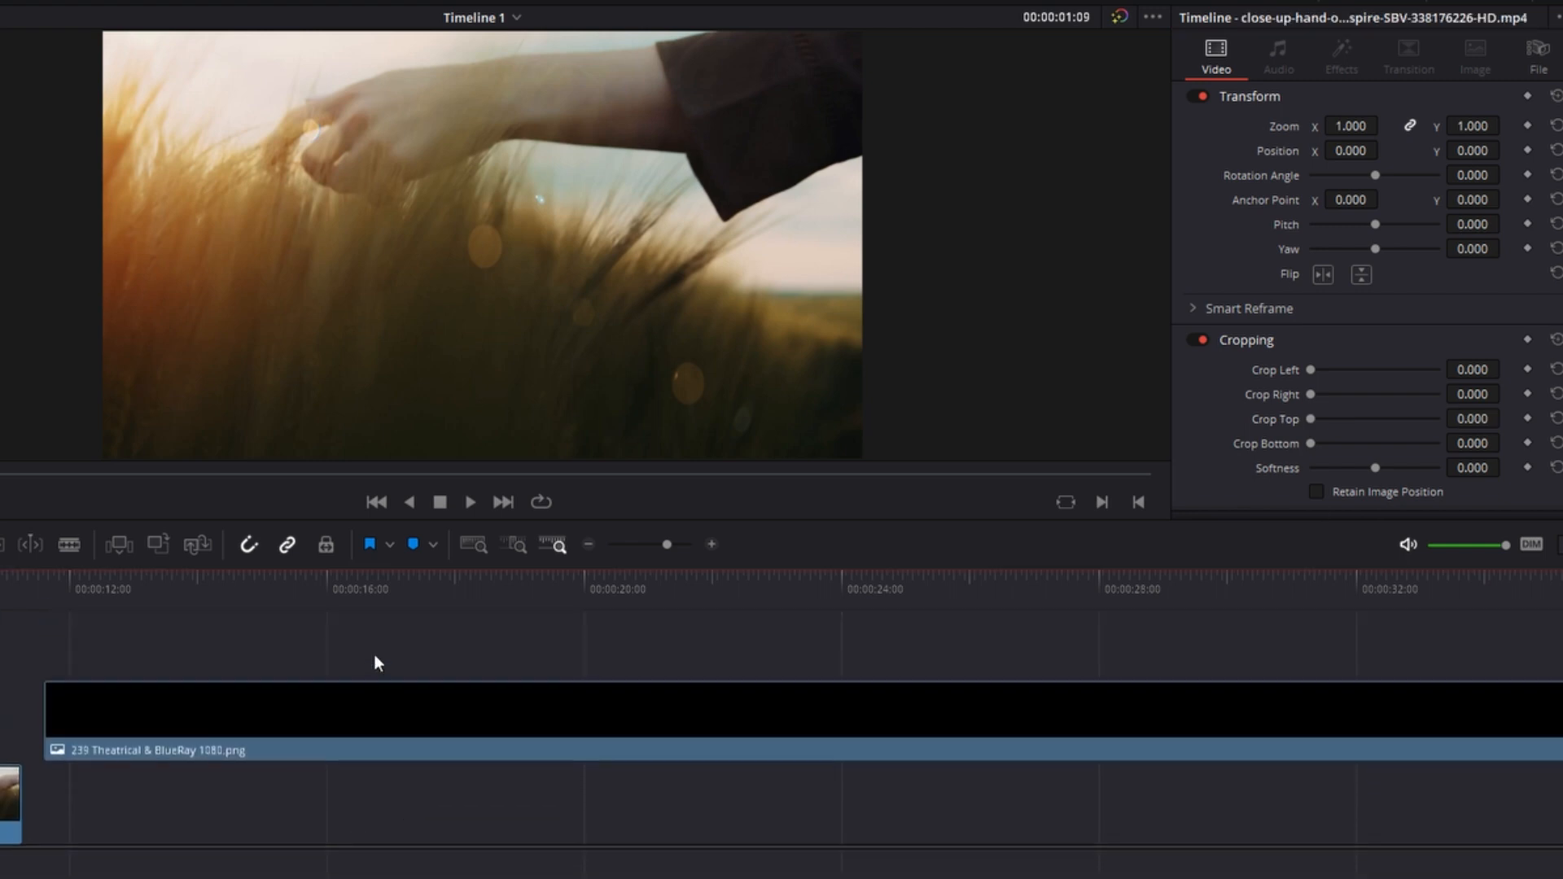
key("Delete")
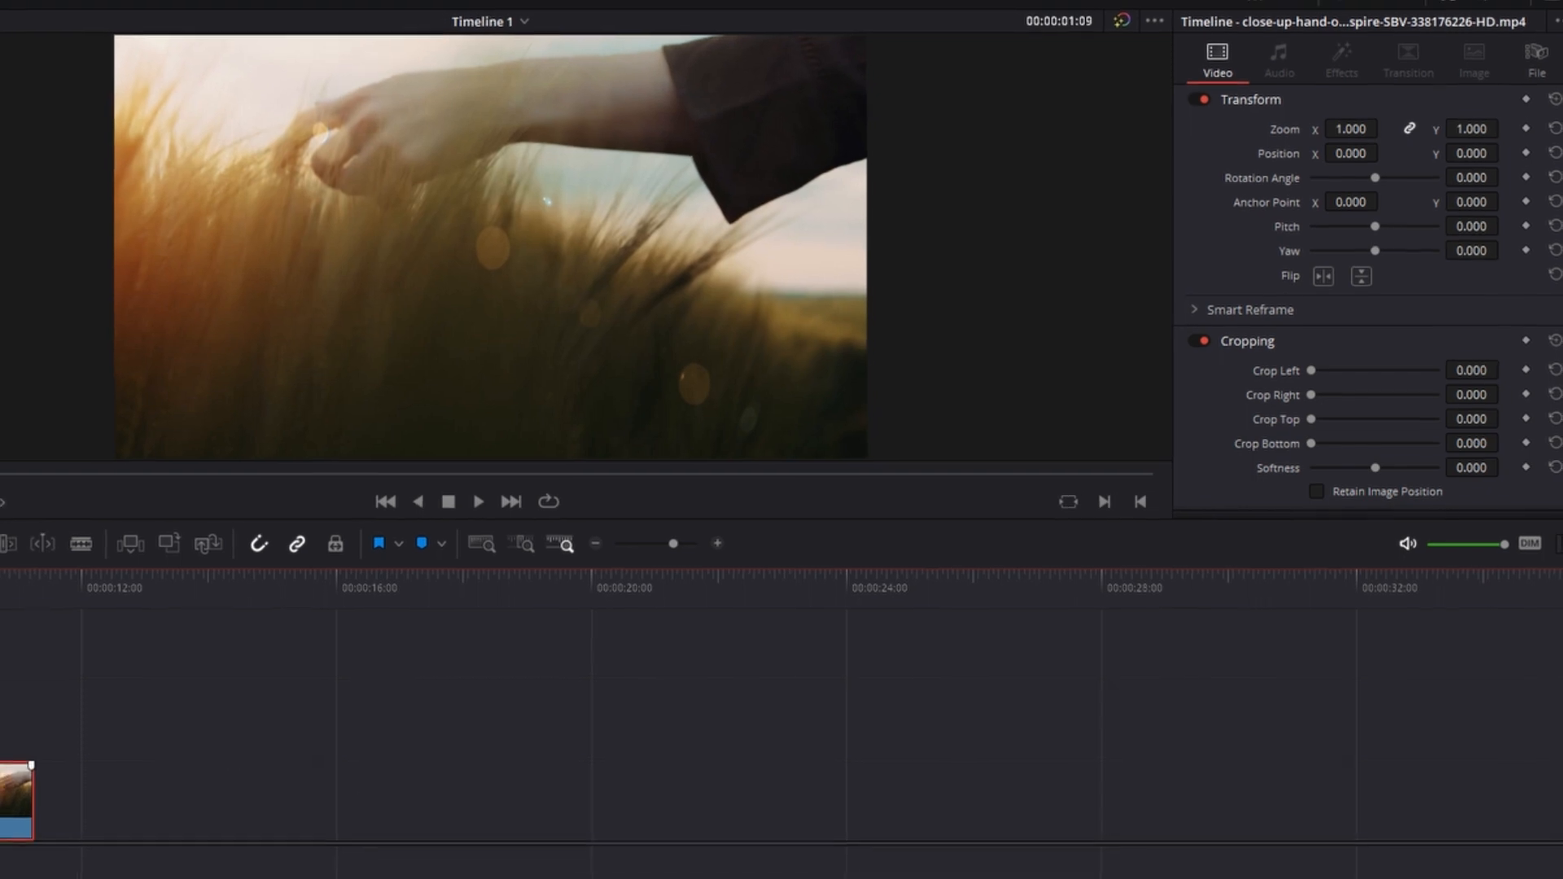
Set both the top and bottom crop of the video clip to 180.
left_click_drag(1311, 421, 1332, 448)
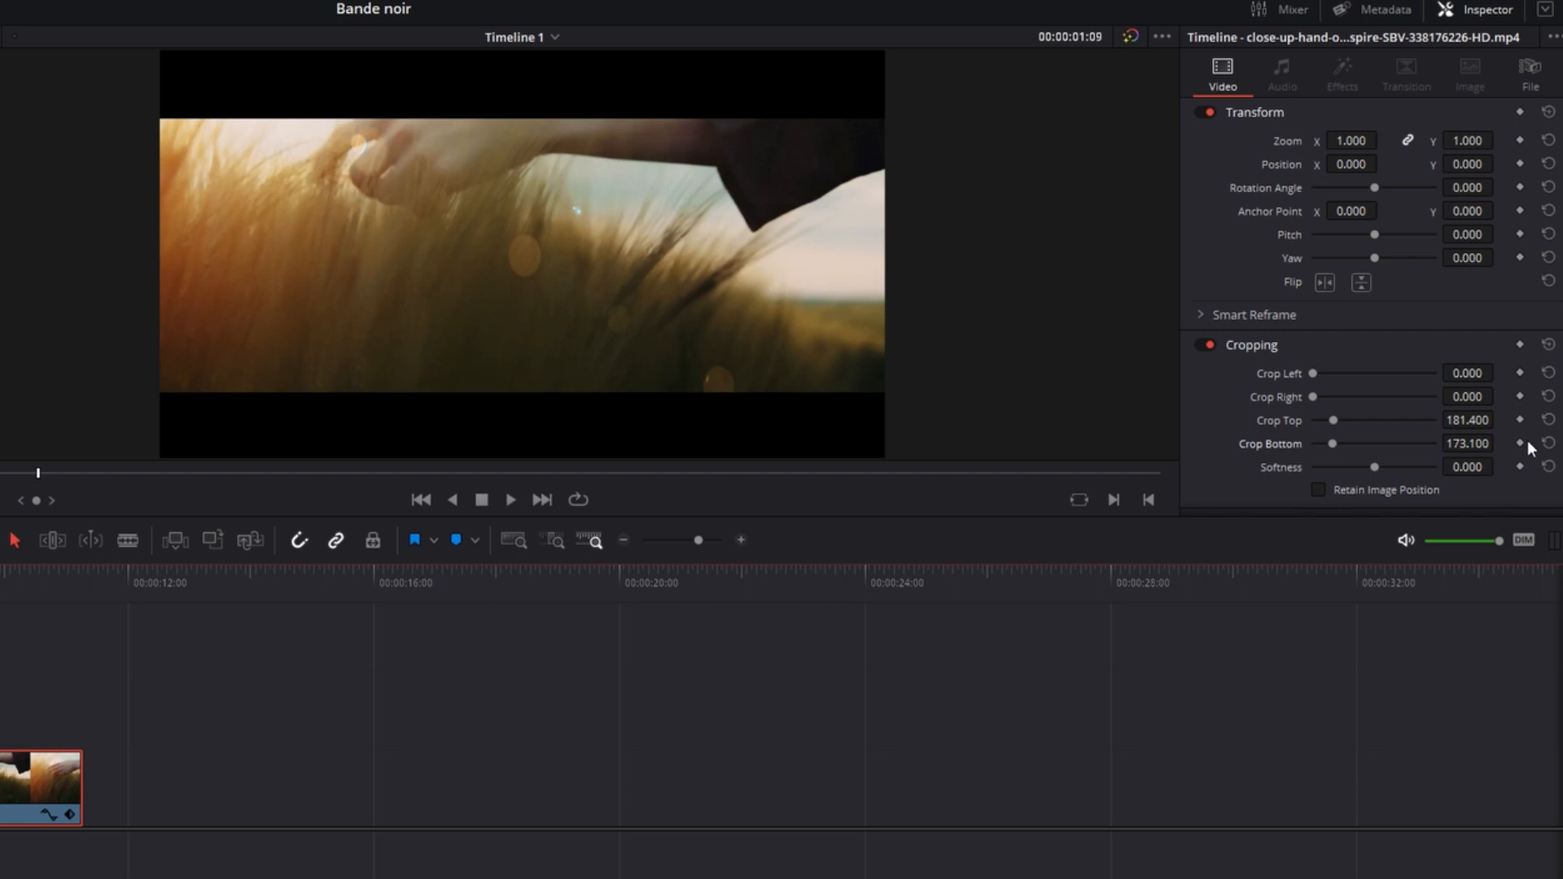
left_click(1468, 443)
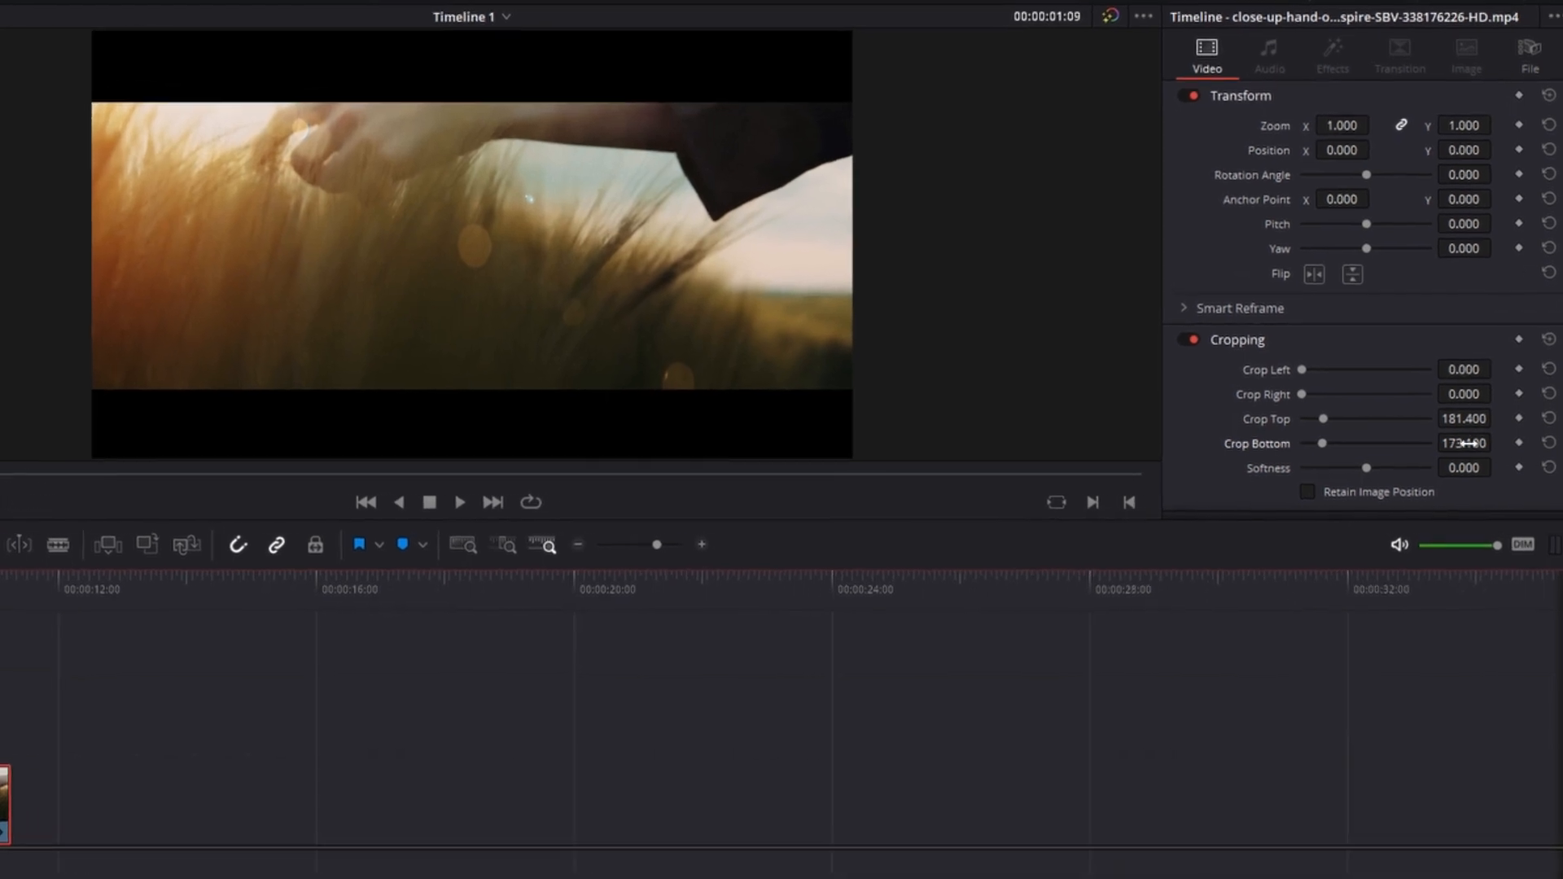
type("180")
key("Return")
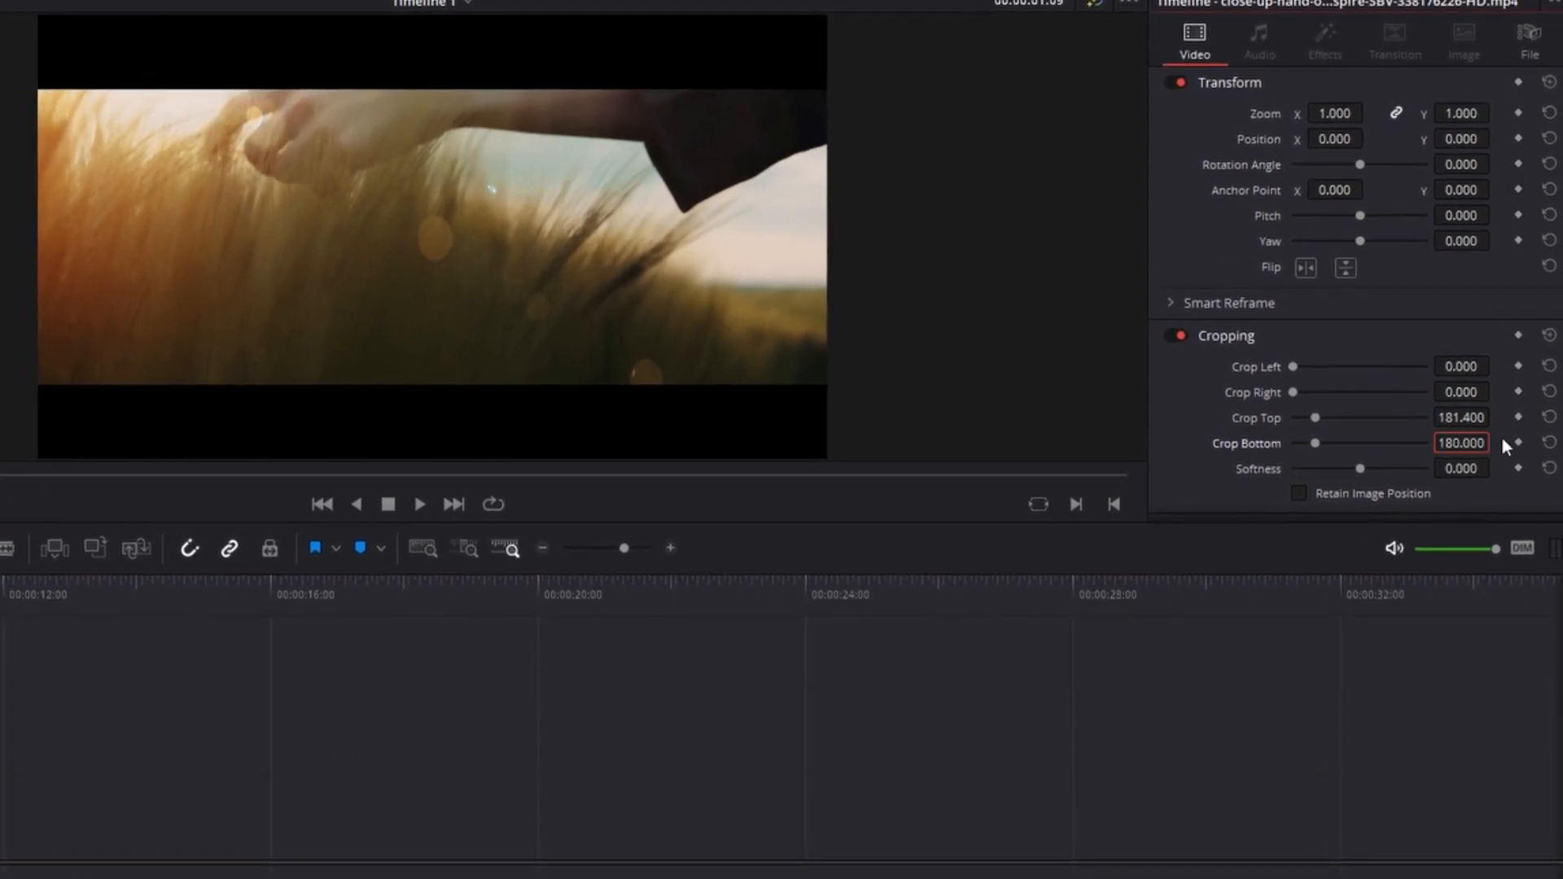
left_click(1461, 417)
type("180")
key("Return")
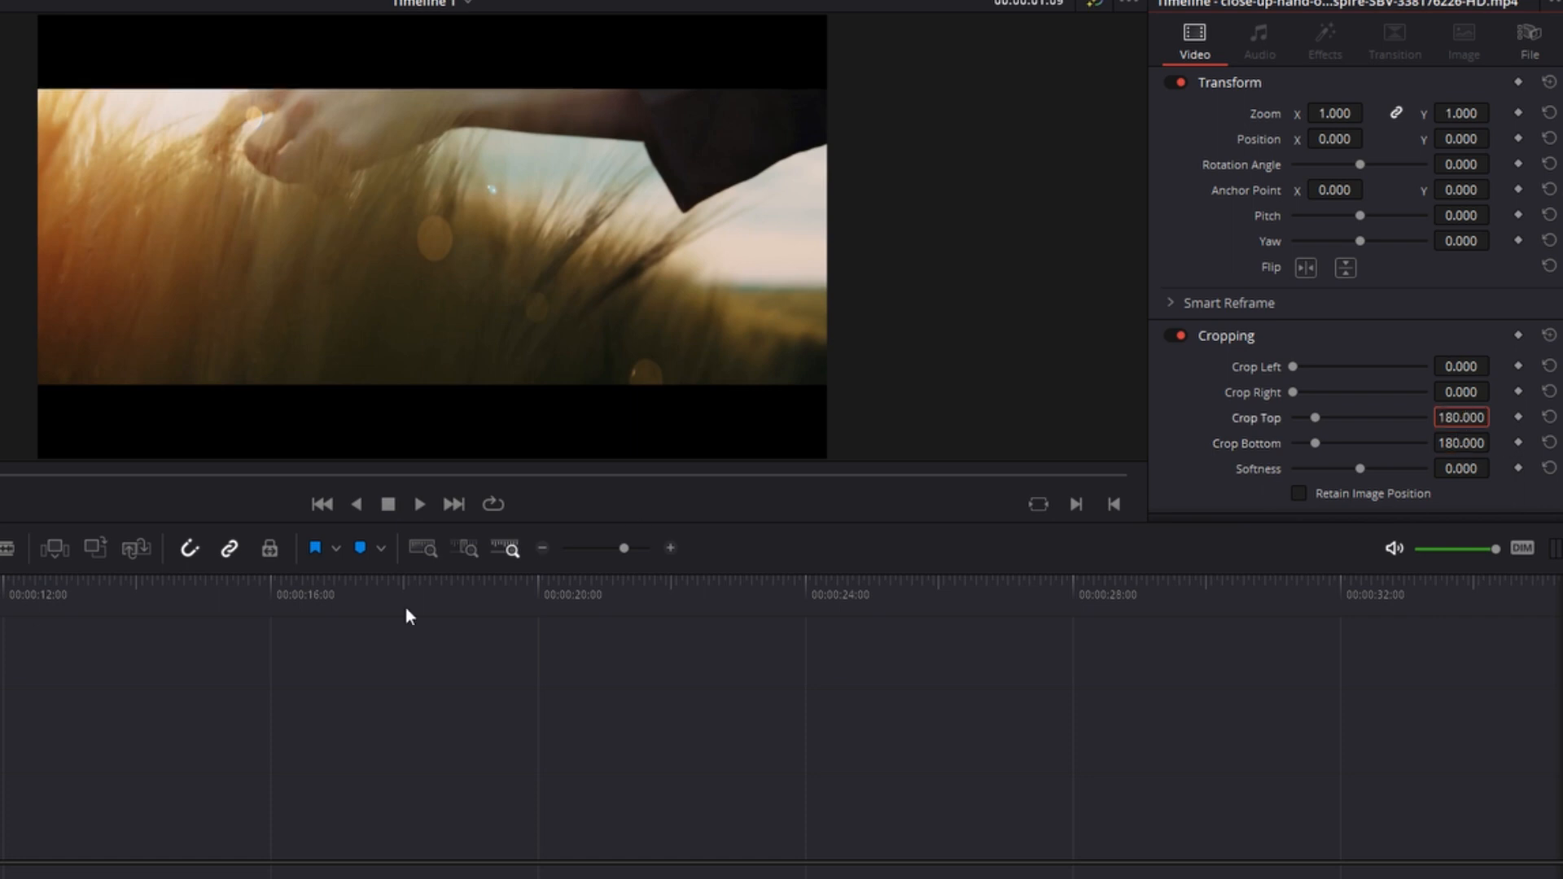
Keyframe the clip's Crop Top and Crop Bottom at 00:00:01:09, and set both crops to 0 at the timeline start.
left_click(1519, 417)
left_click(1519, 443)
key("Home")
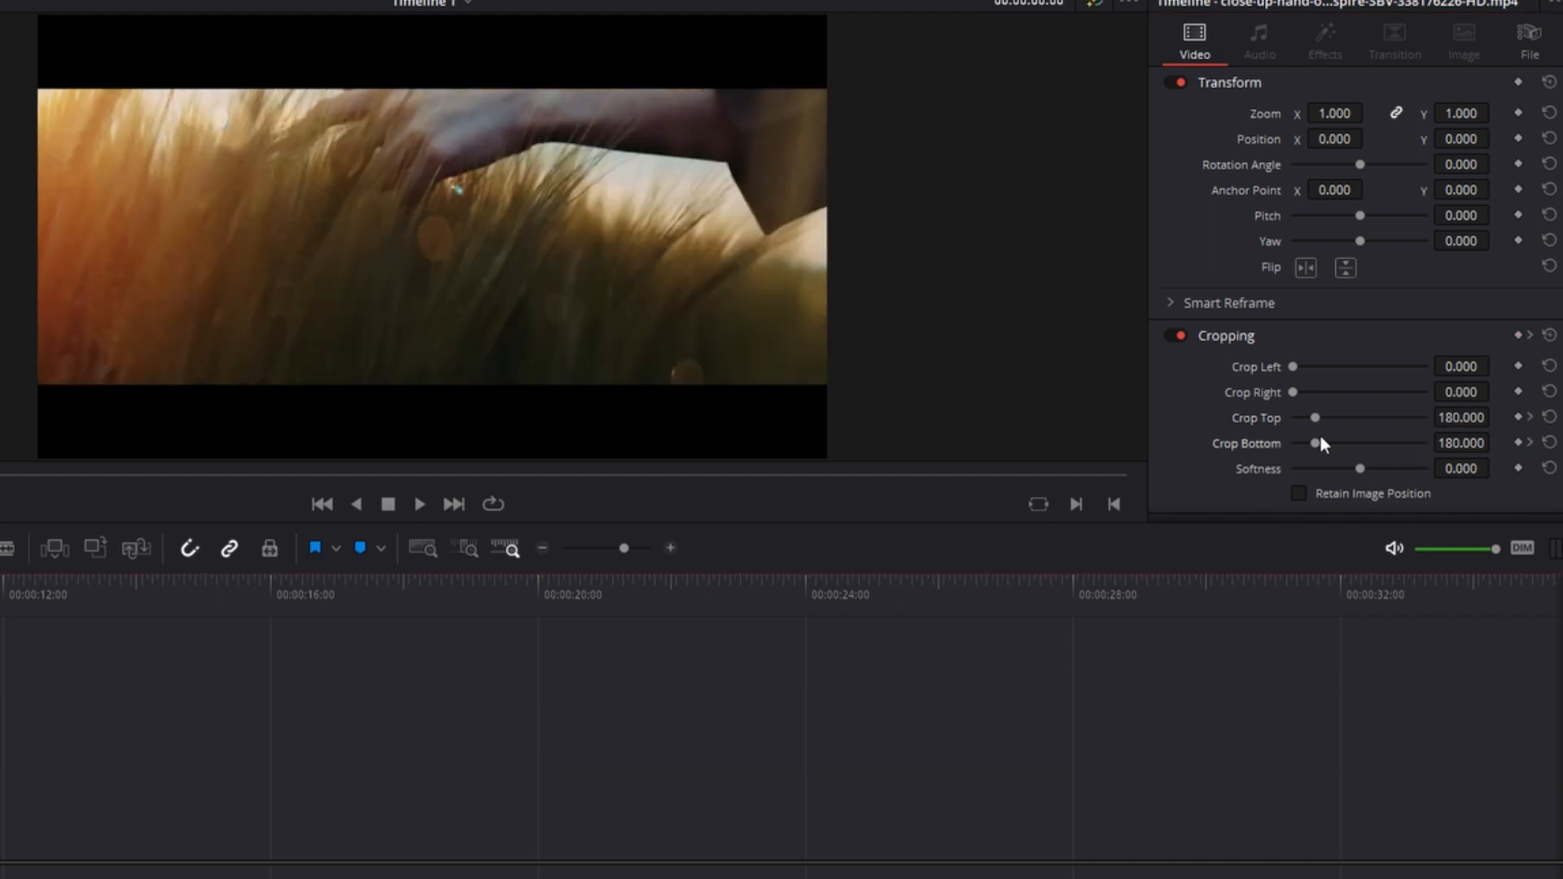
left_click_drag(1315, 417, 1214, 463)
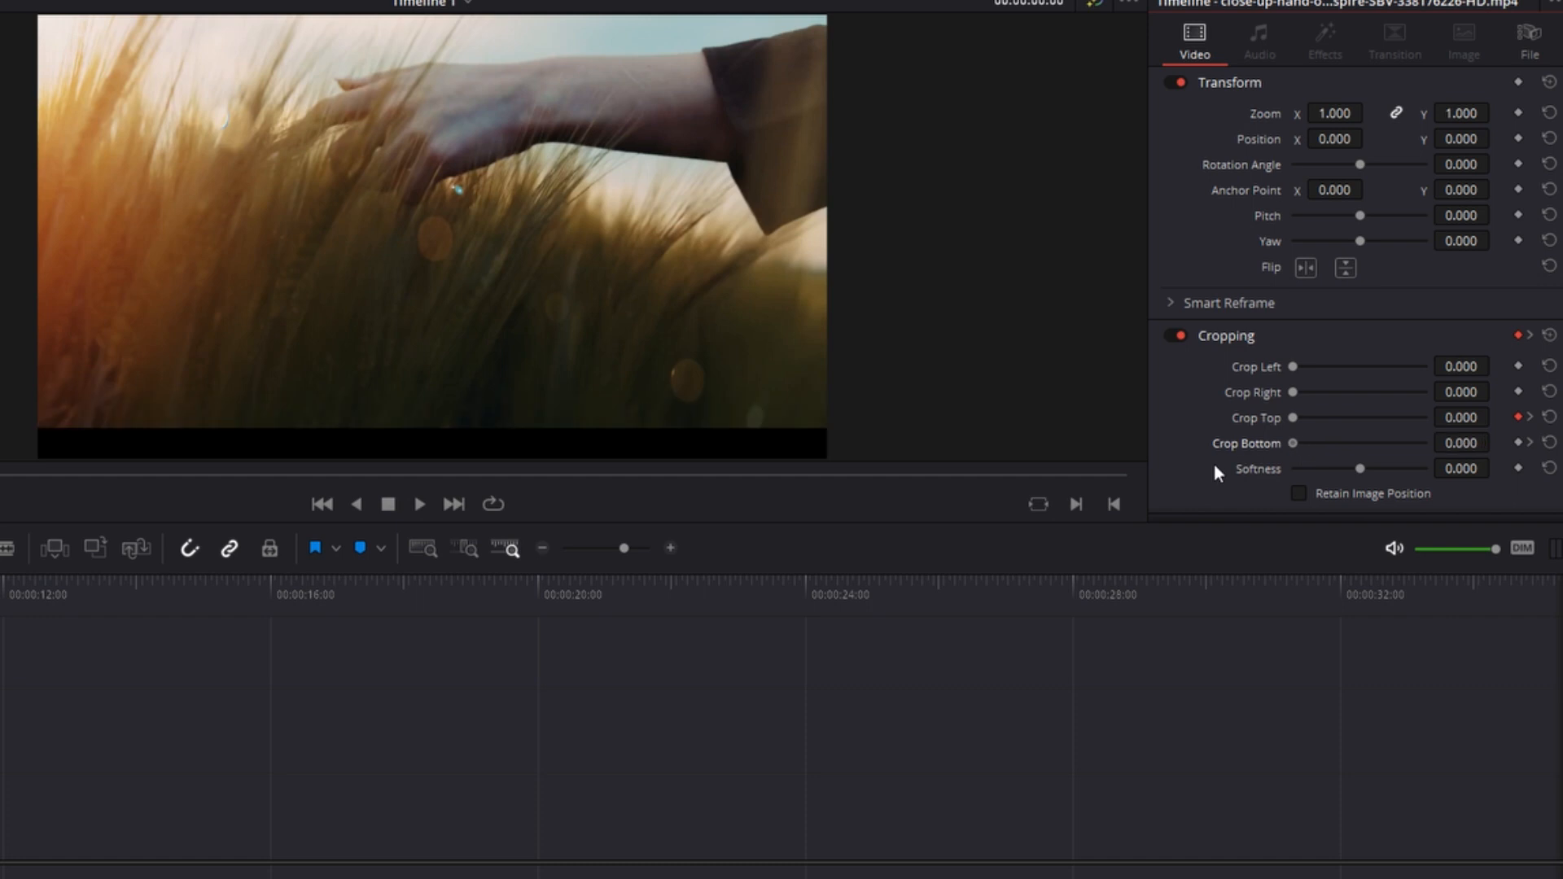
Apply easing to the starting Crop Top and Crop Bottom keyframes, and Ease In to both keyframes at 00:00:01:09.
right_click(1518, 418)
left_click(1476, 458)
right_click(1517, 443)
left_click(1494, 483)
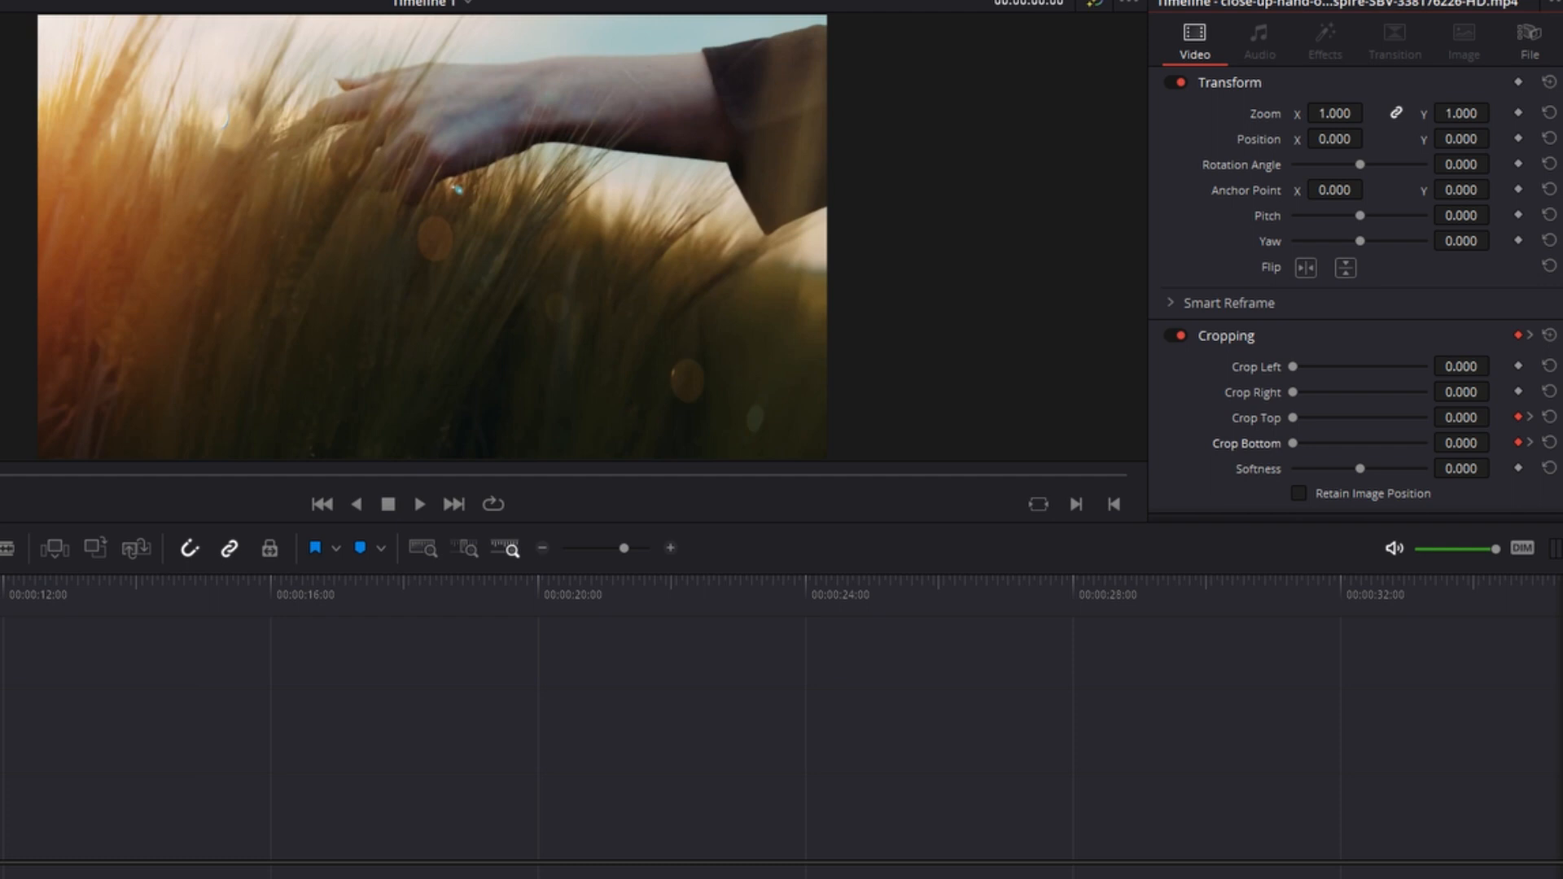
left_click(1529, 417)
right_click(1518, 417)
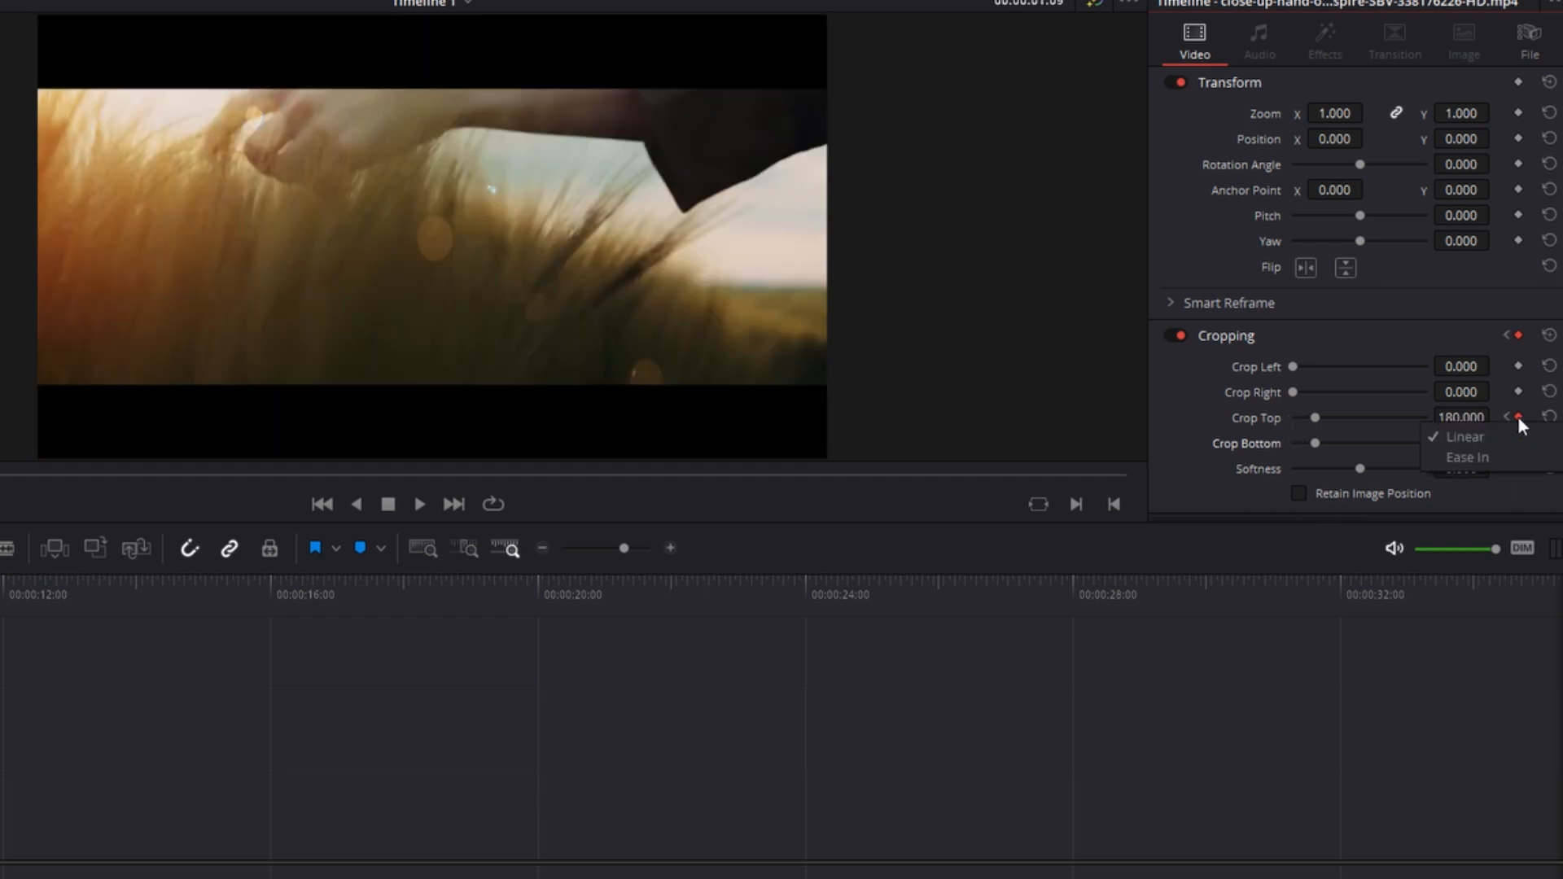
left_click(1508, 457)
right_click(1518, 443)
left_click(1483, 480)
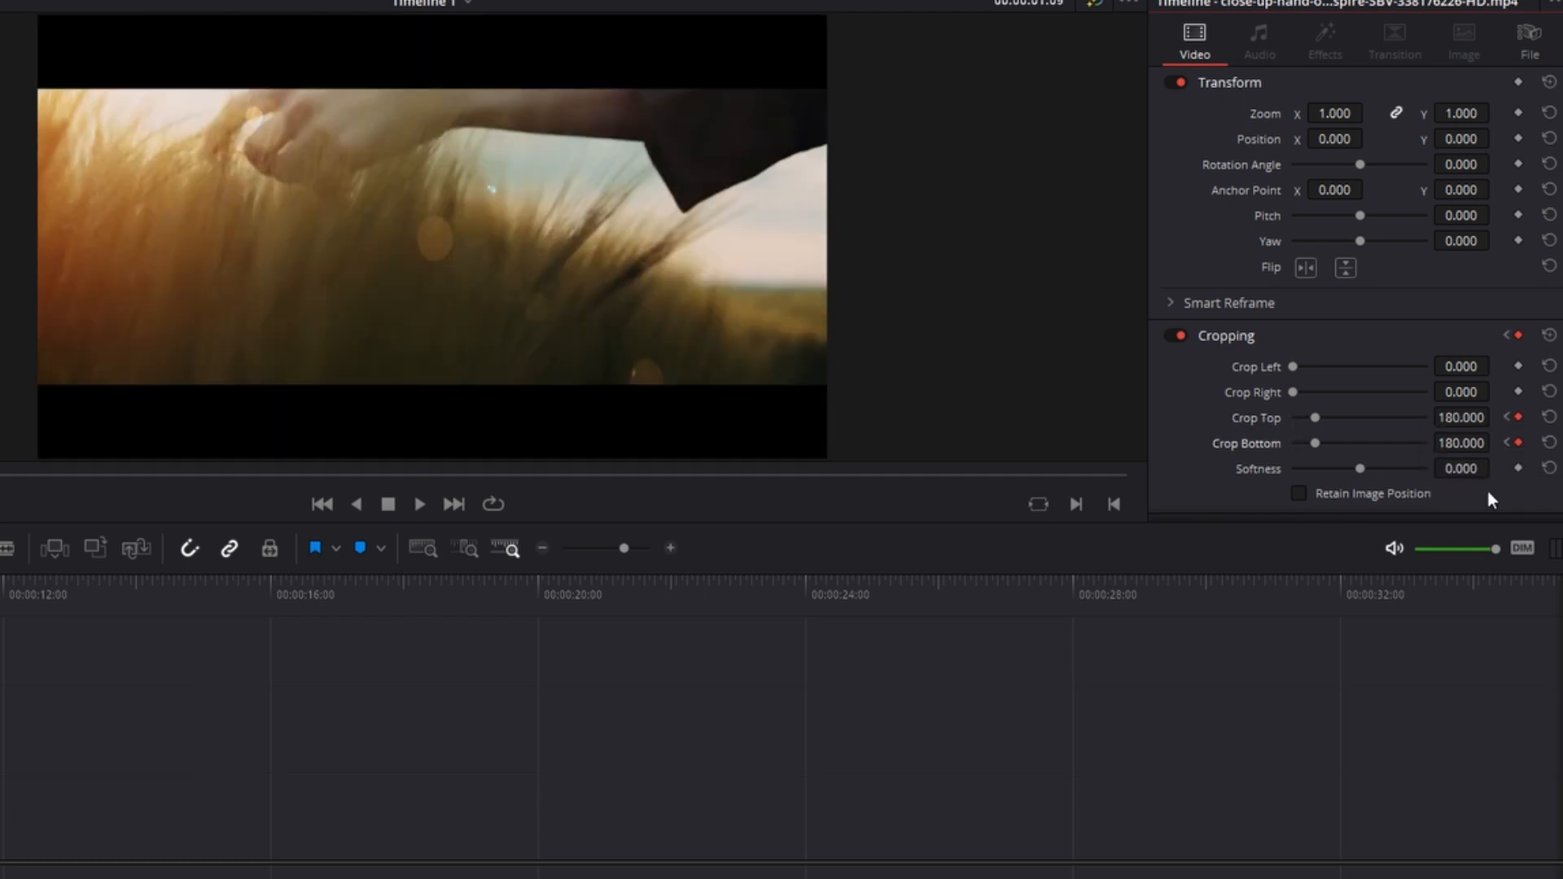
Play the crop animation from the timeline start, and reset the video clip's cropping.
key("Home")
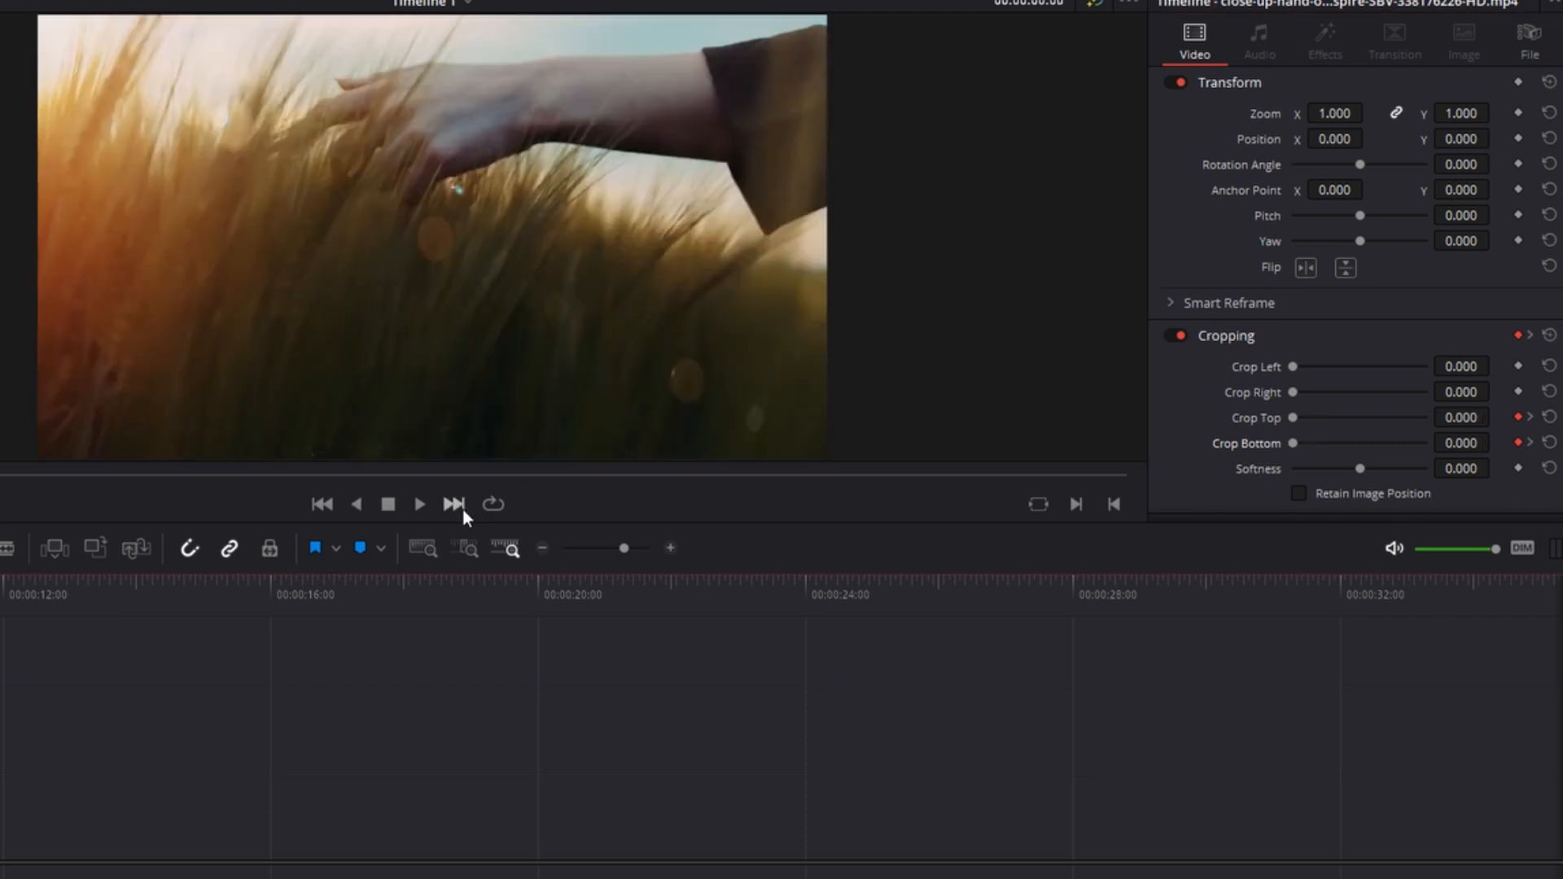
left_click(422, 506)
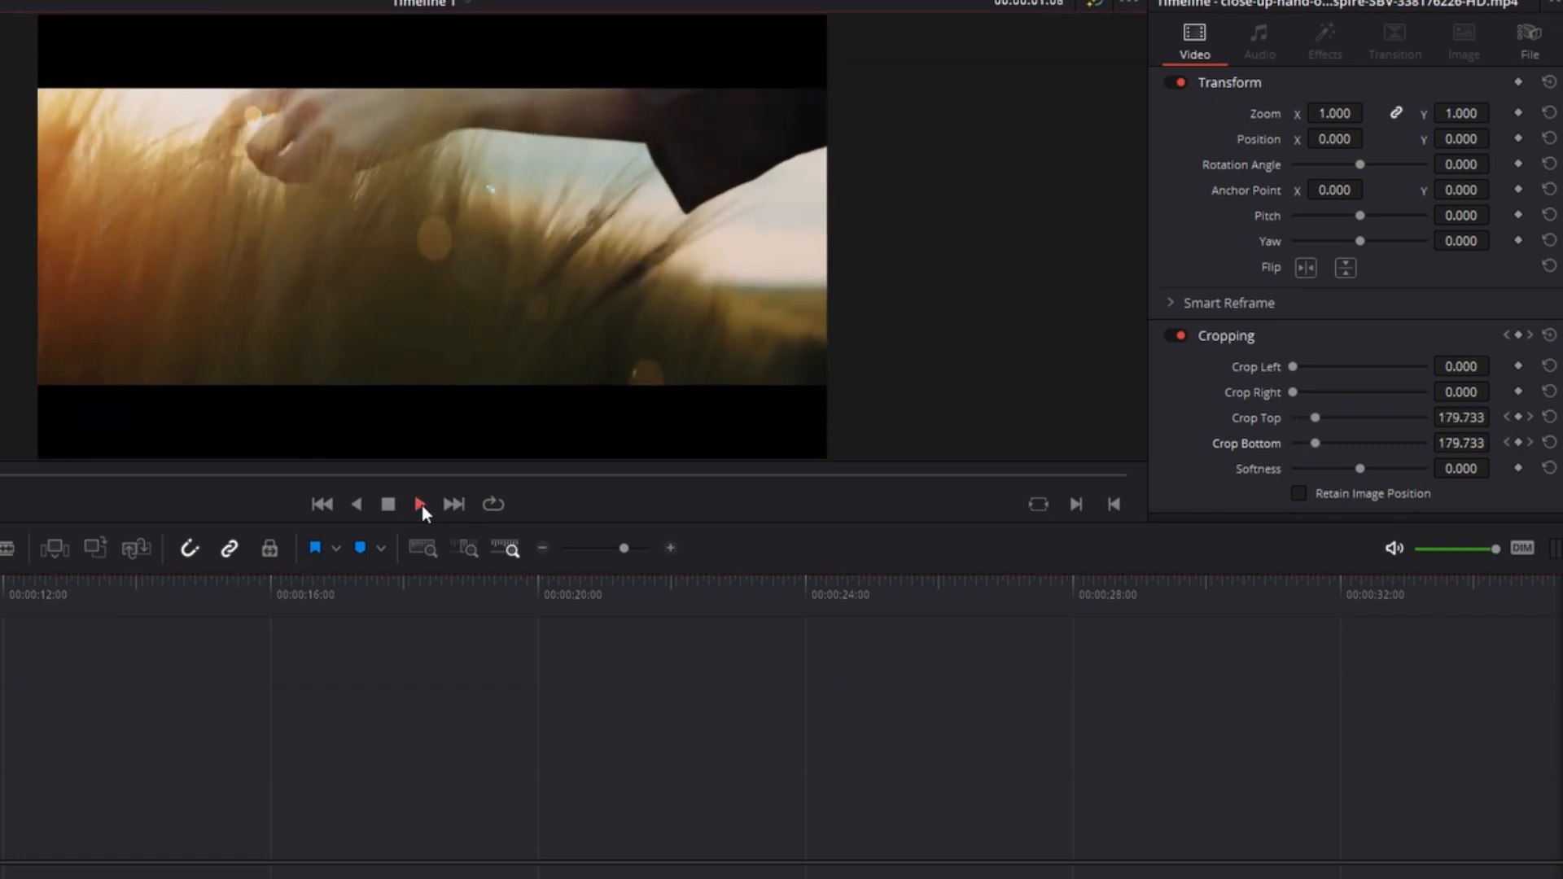
left_click(387, 505)
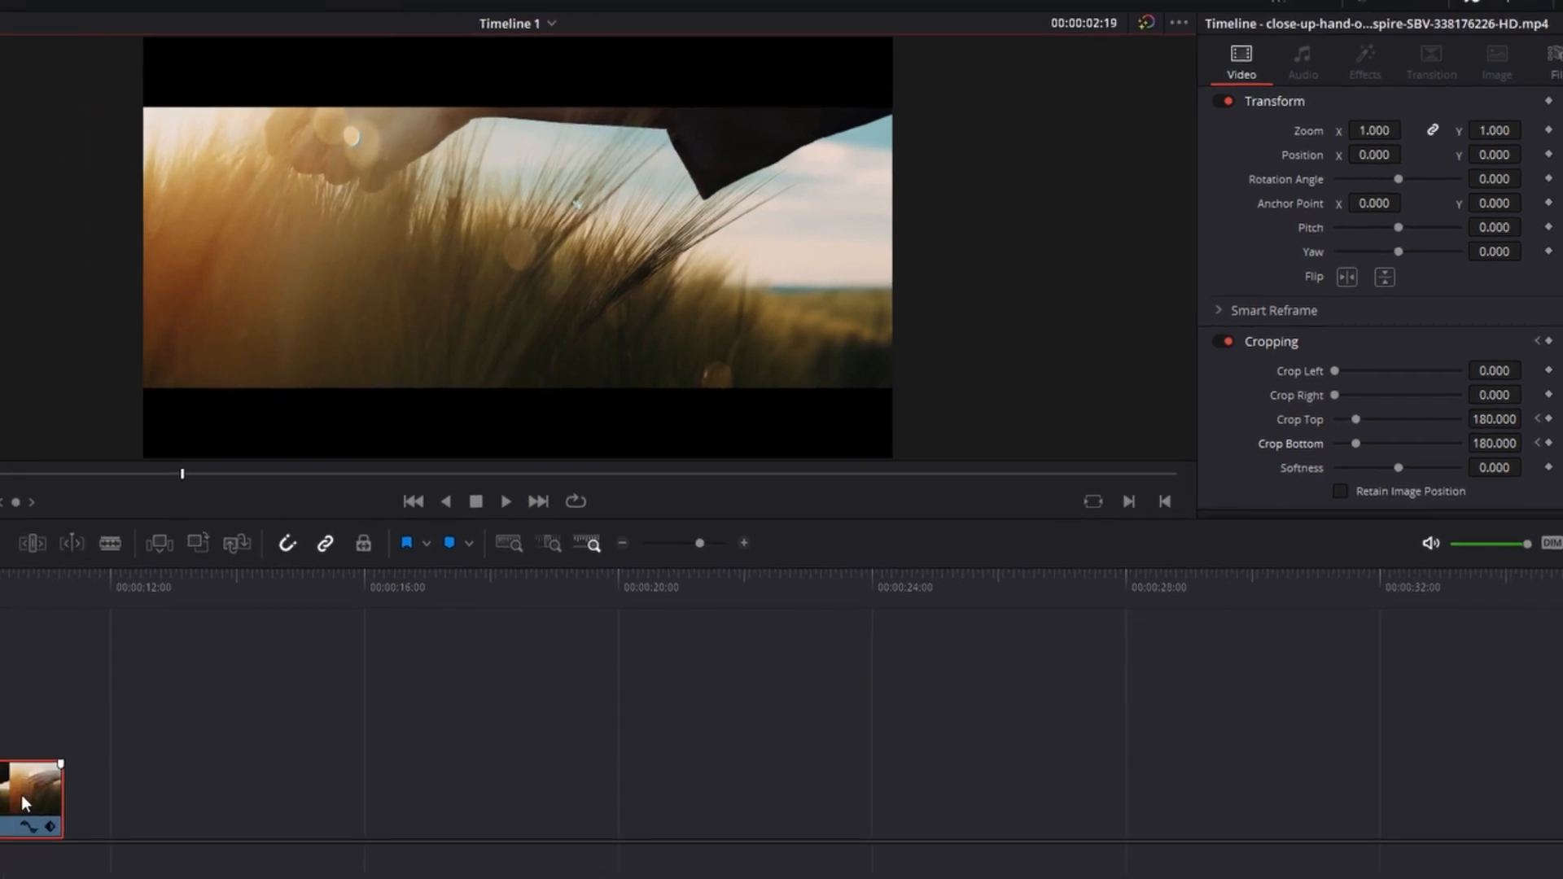
left_click(1562, 341)
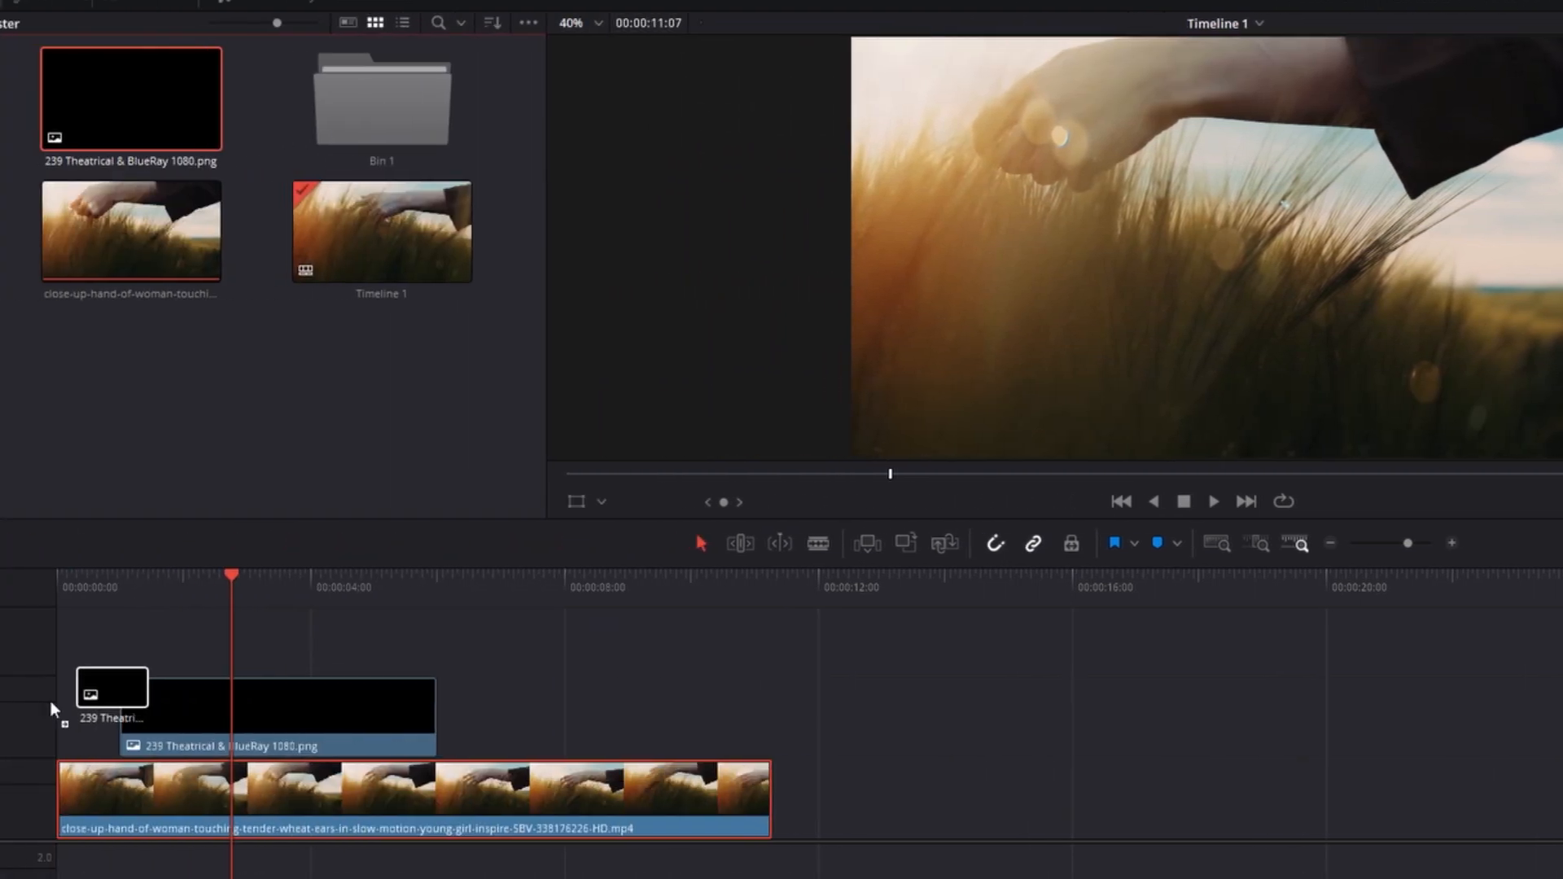
Place the 239 Theatrical & BlueRay 1080.png overlay above the video clip at the timeline start, with a fade-in of about 22 frames.
left_click_drag(51, 701, 134, 681)
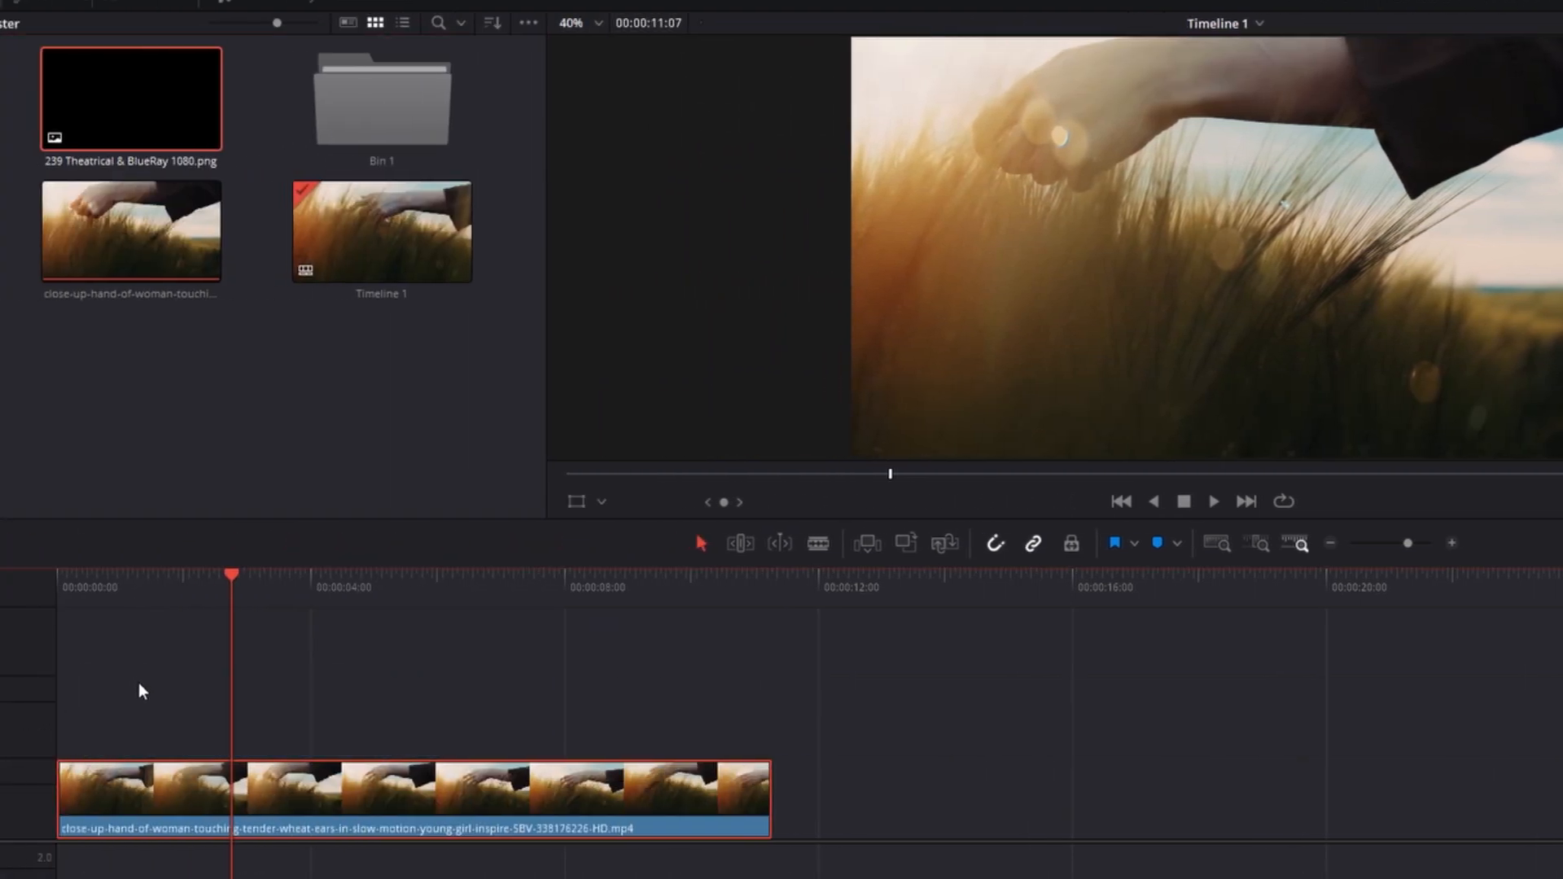
left_click_drag(134, 152, 184, 702)
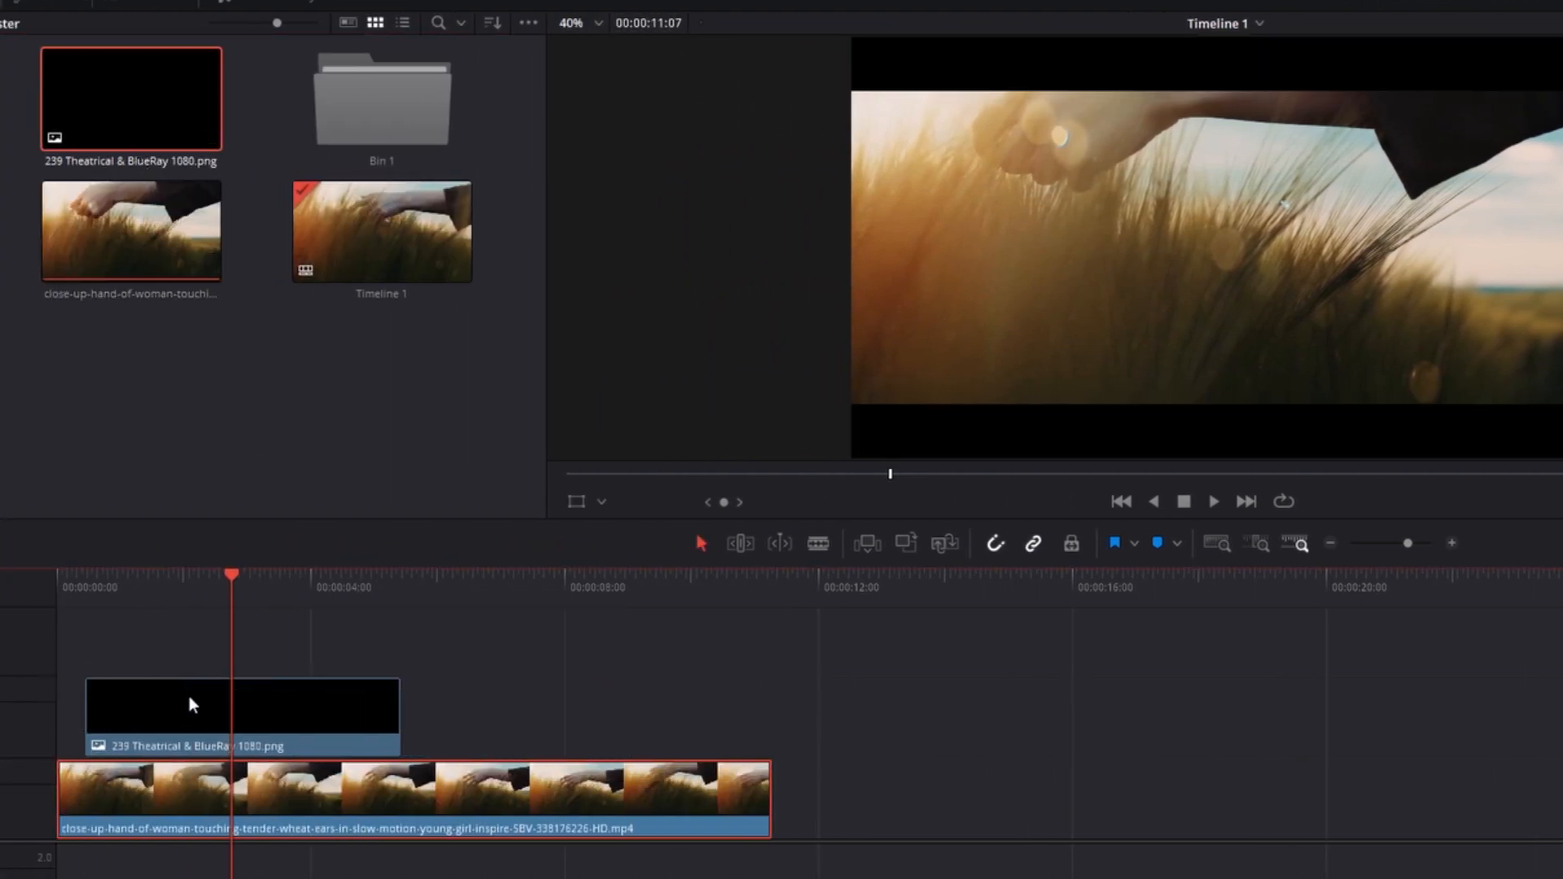
left_click(167, 702)
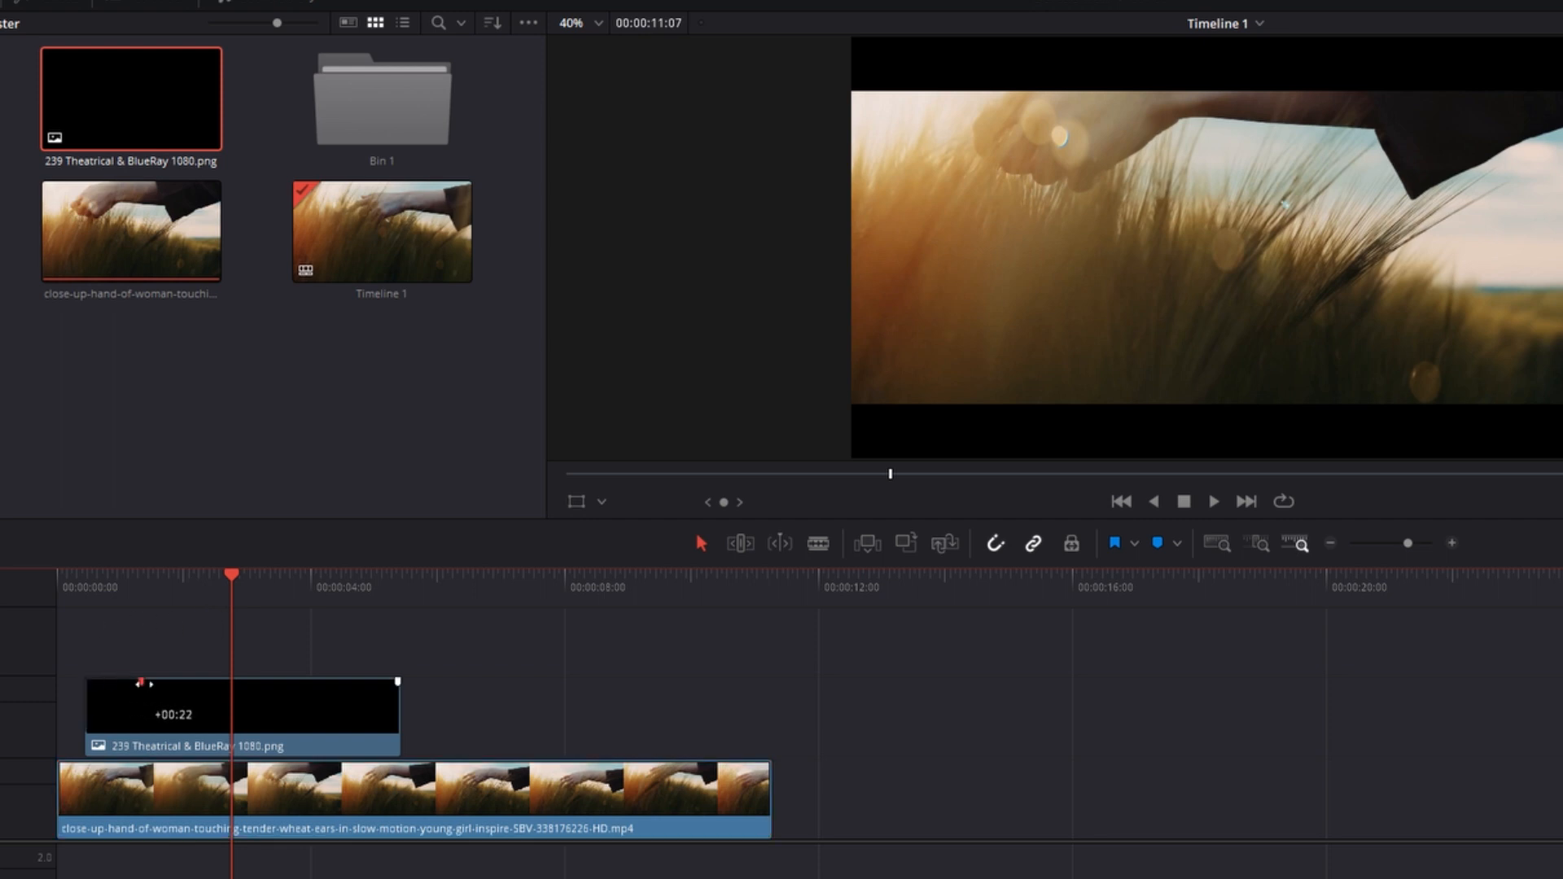
left_click_drag(181, 700, 151, 700)
Play the overlay's fade-in from the start of the timeline and stop playback.
left_click(51, 593)
left_click(1213, 502)
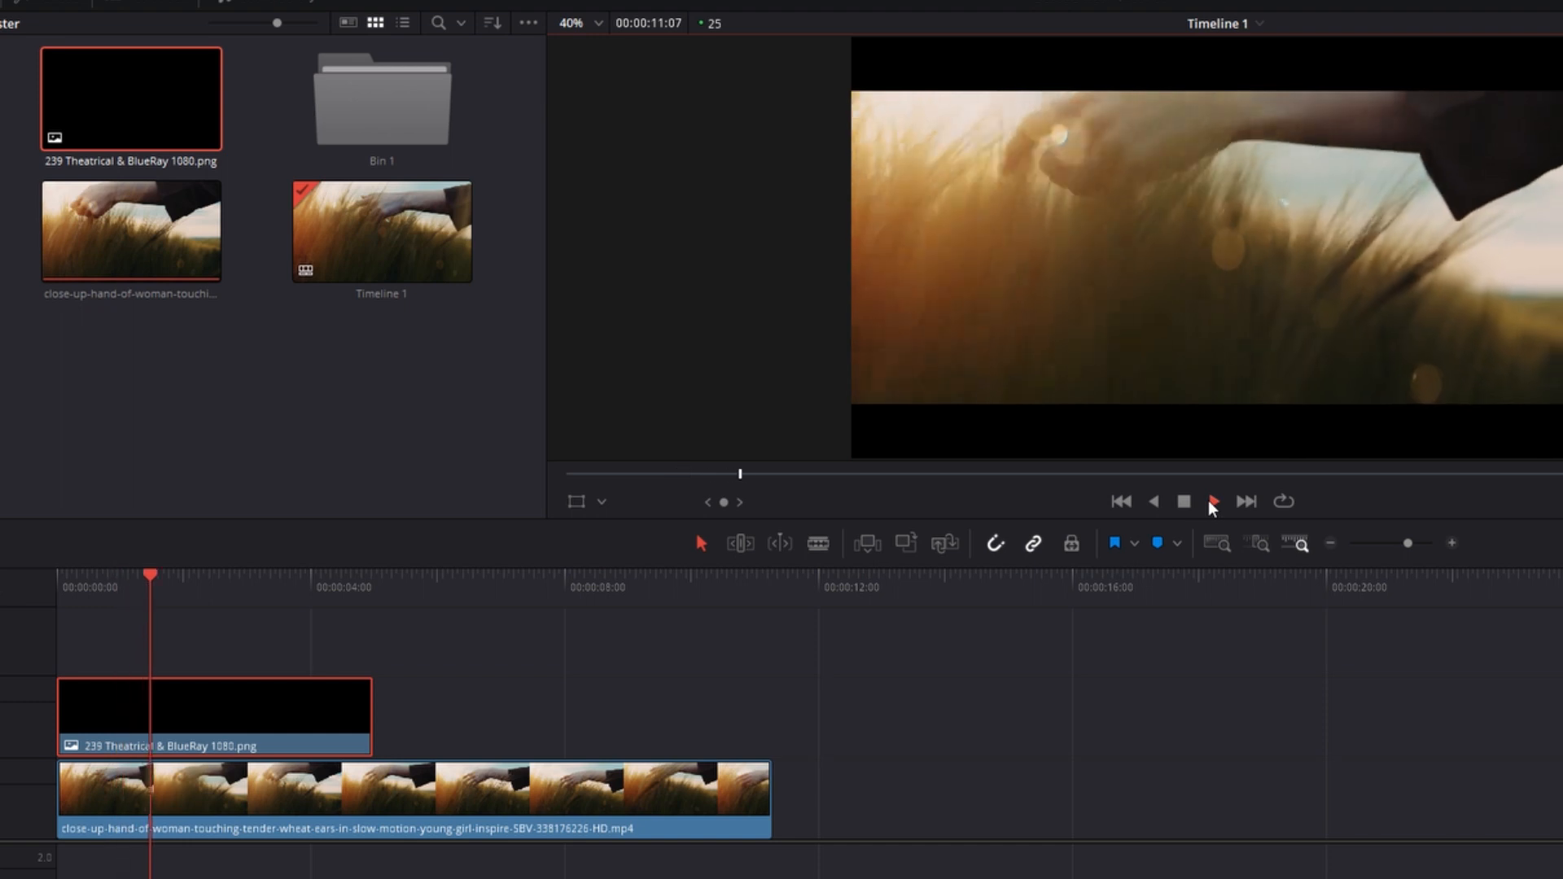
left_click(1184, 501)
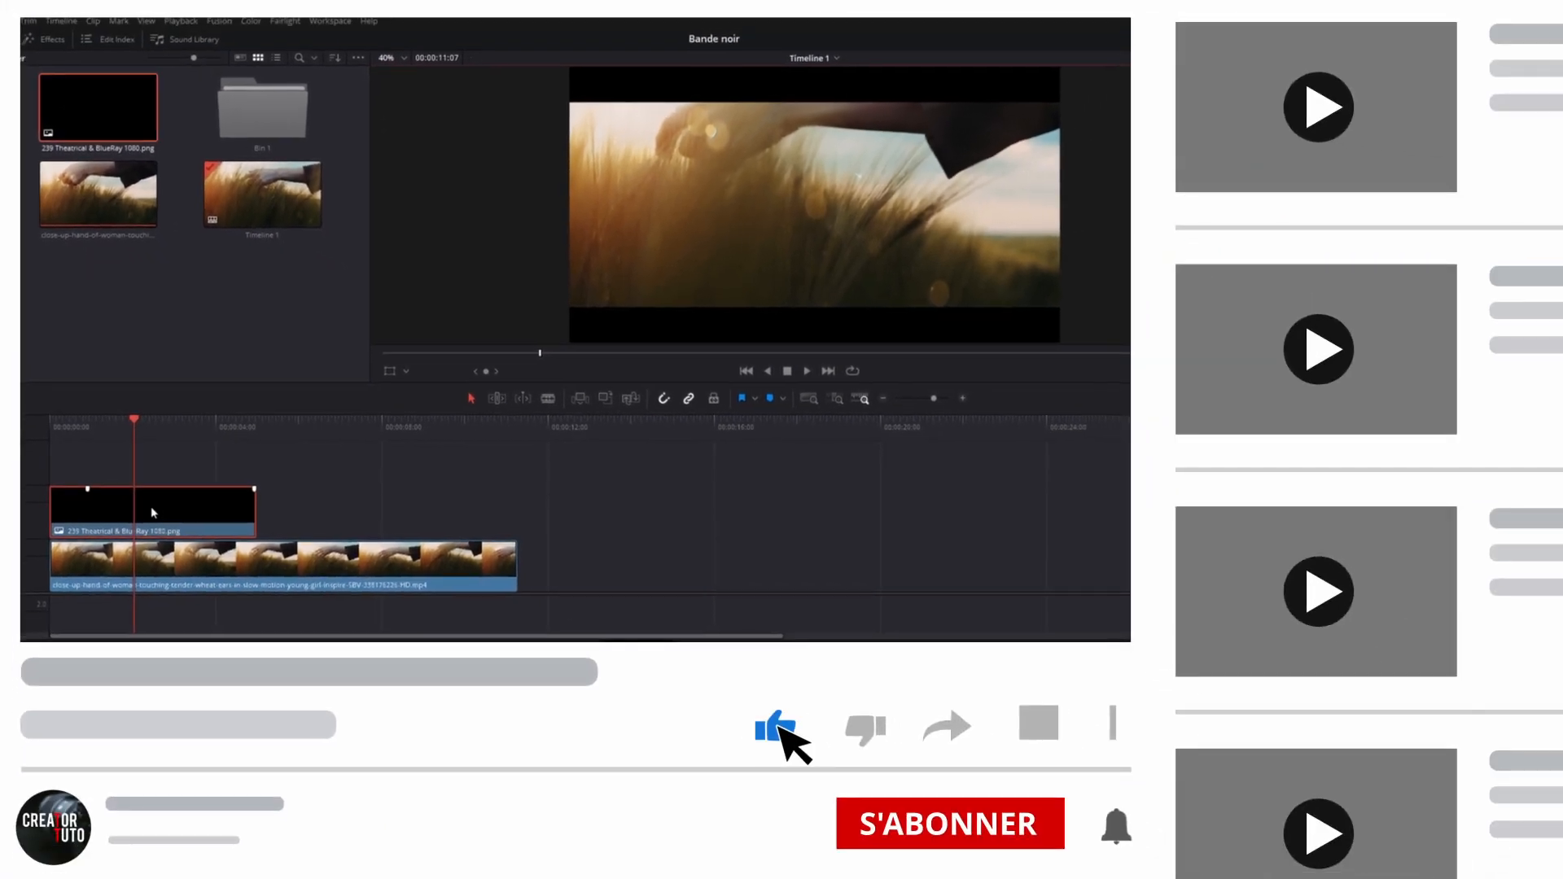
Delete the PNG overlay from the timeline and set the timeline's output blanking to 2.39.
key("Delete")
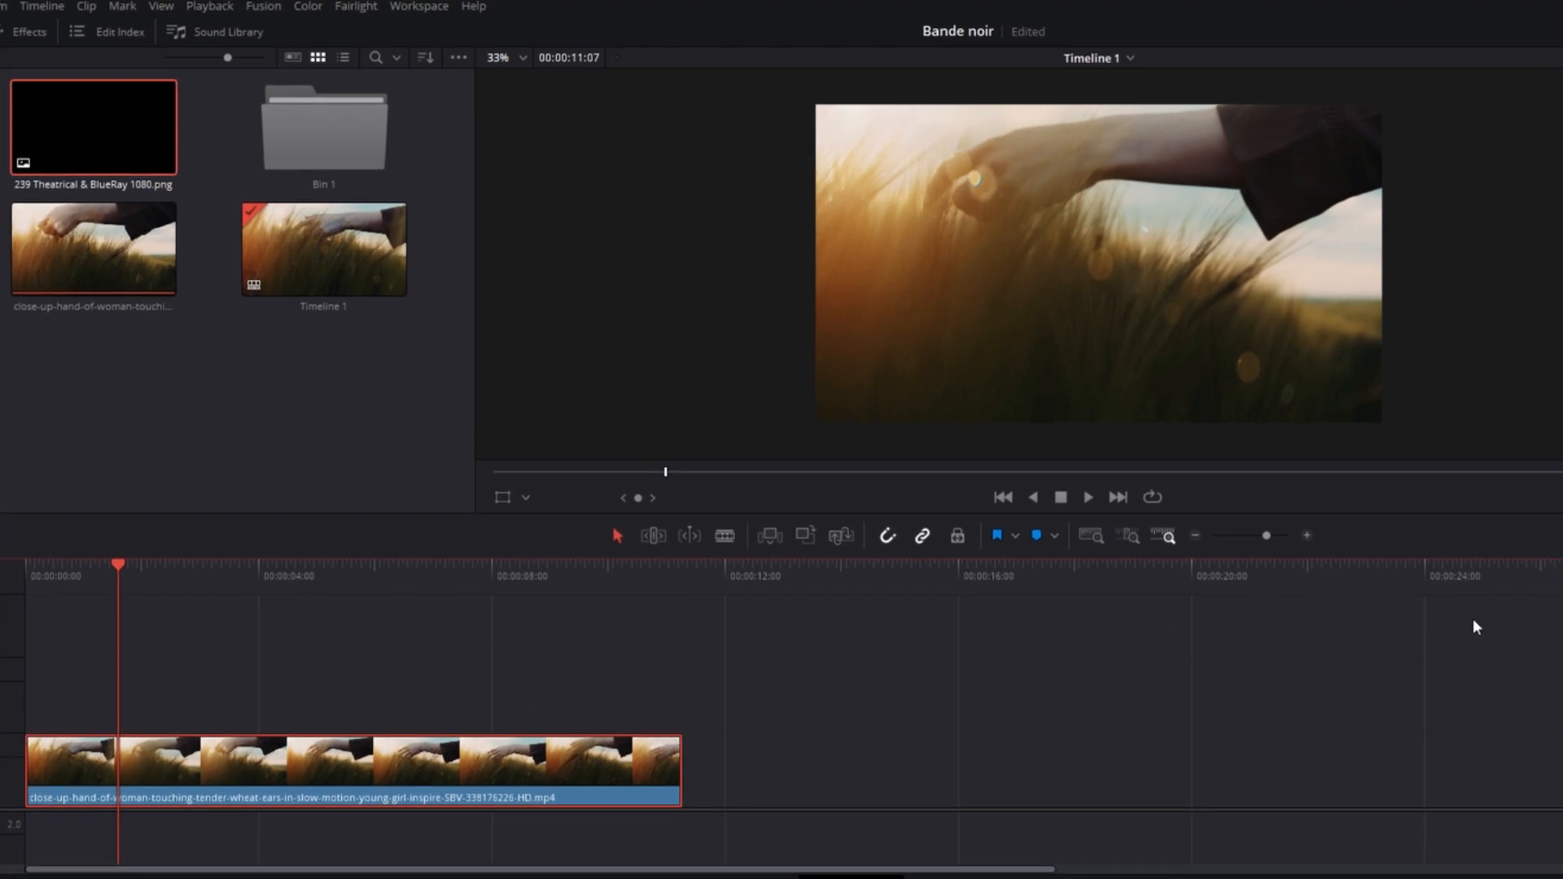
left_click(44, 7)
mouse_move(128, 731)
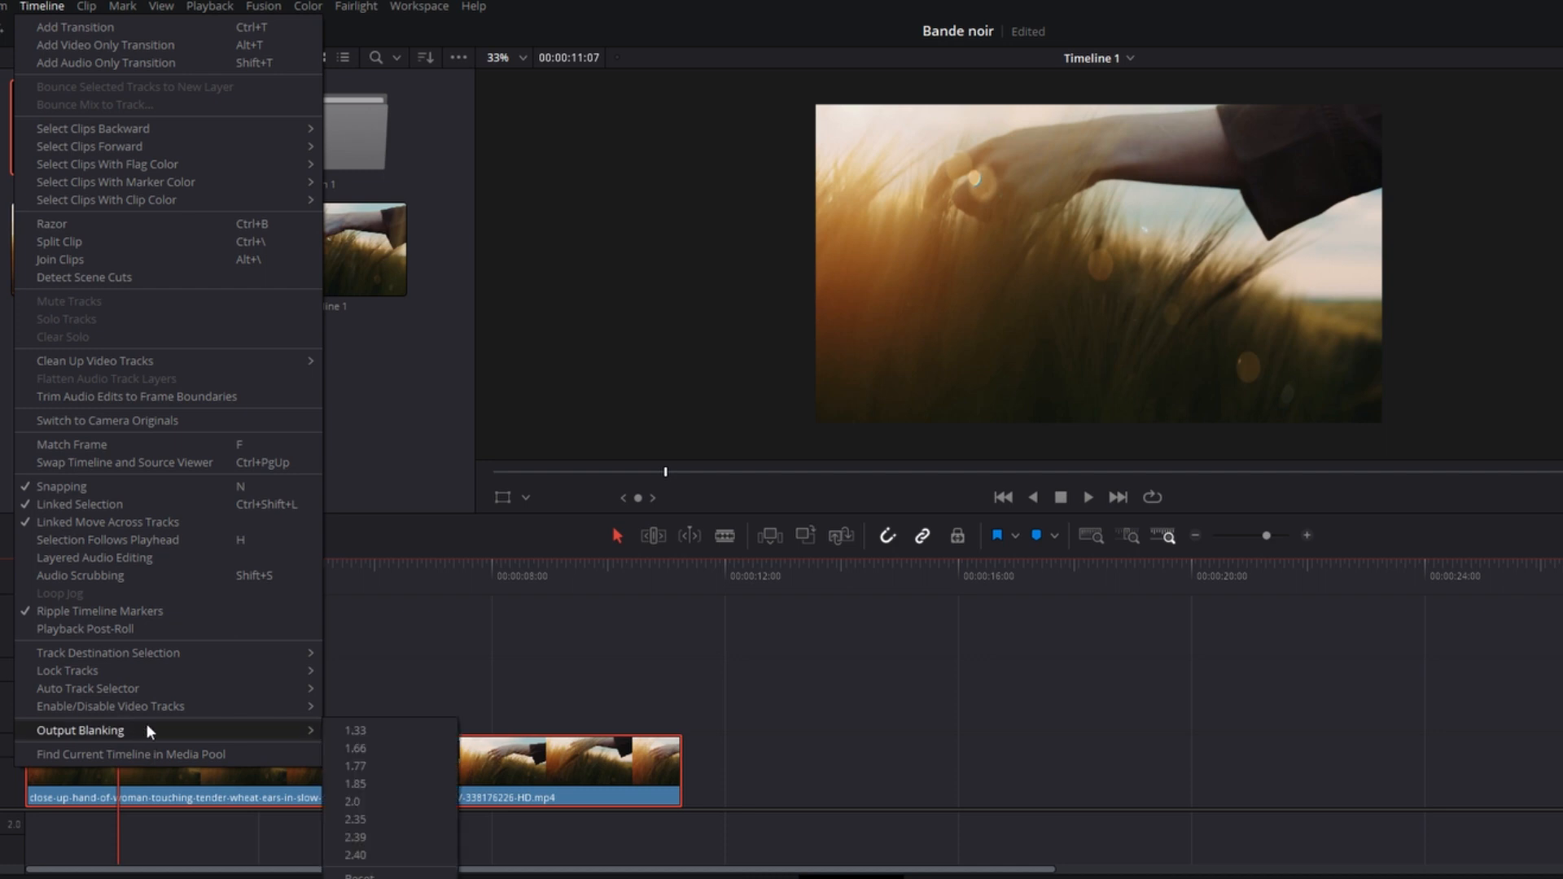
left_click(355, 839)
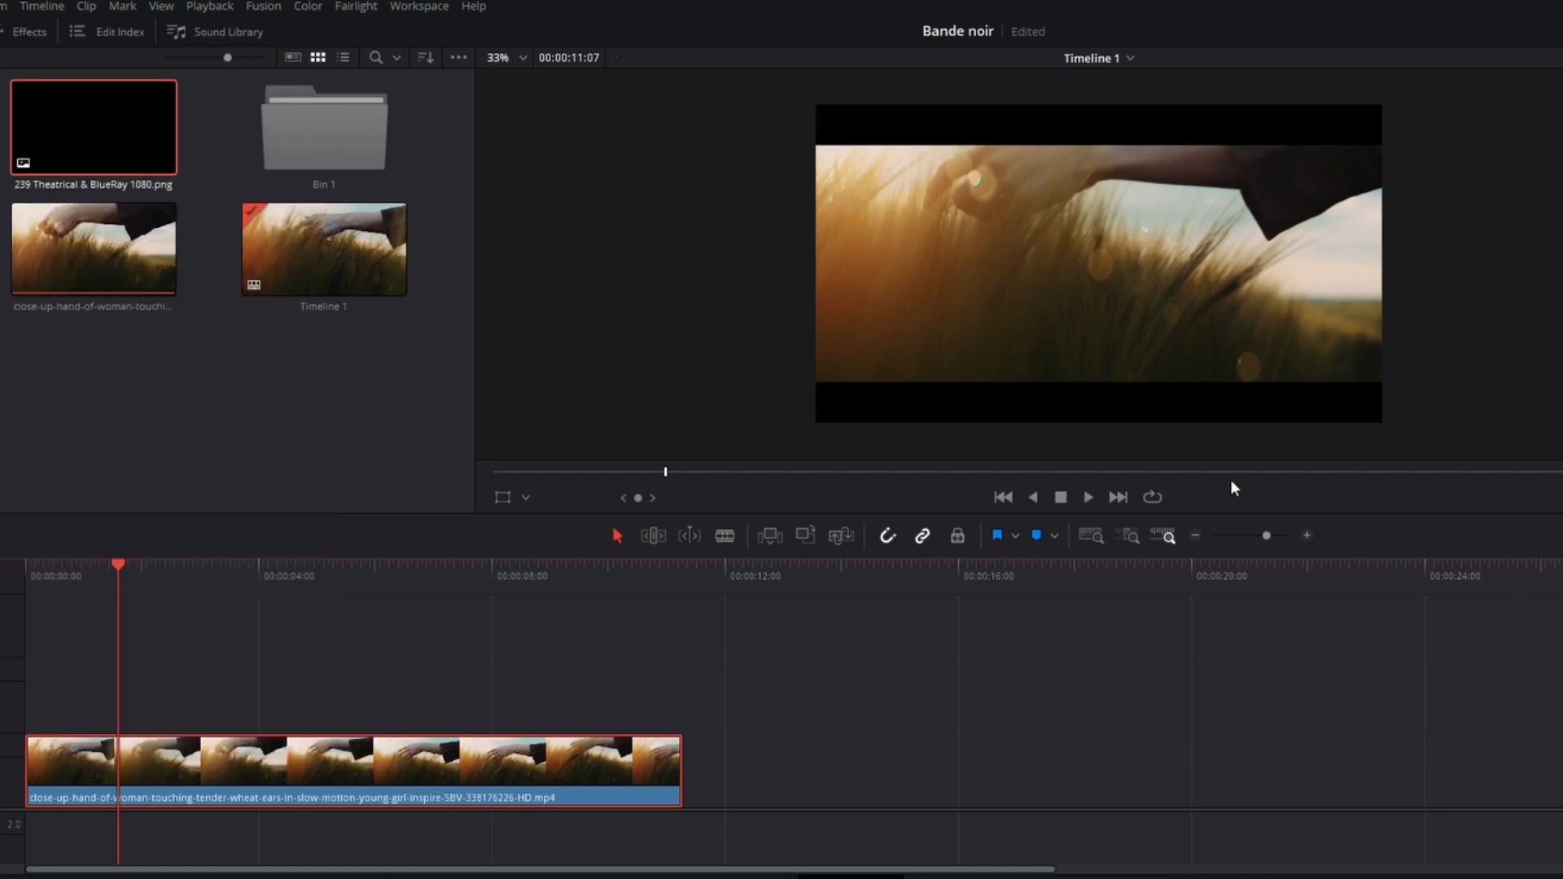
Place a second copy of the video clip at about 15.5 seconds, scrub through it to check the blanking, and delete it.
left_click_drag(133, 584, 188, 582)
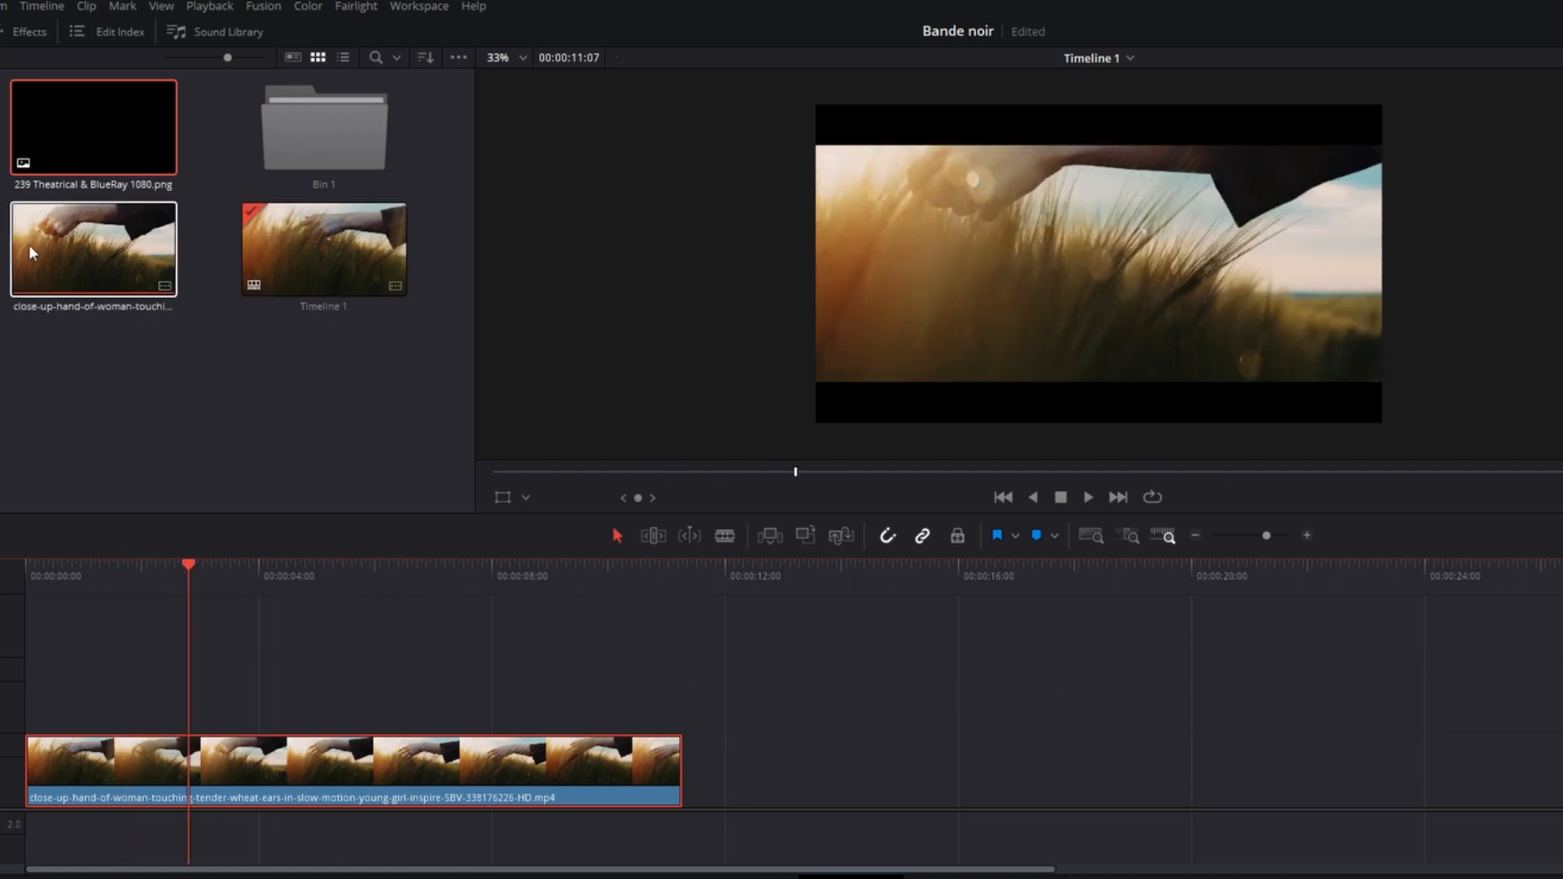
left_click_drag(431, 772, 1336, 765)
left_click_drag(1036, 582, 1263, 576)
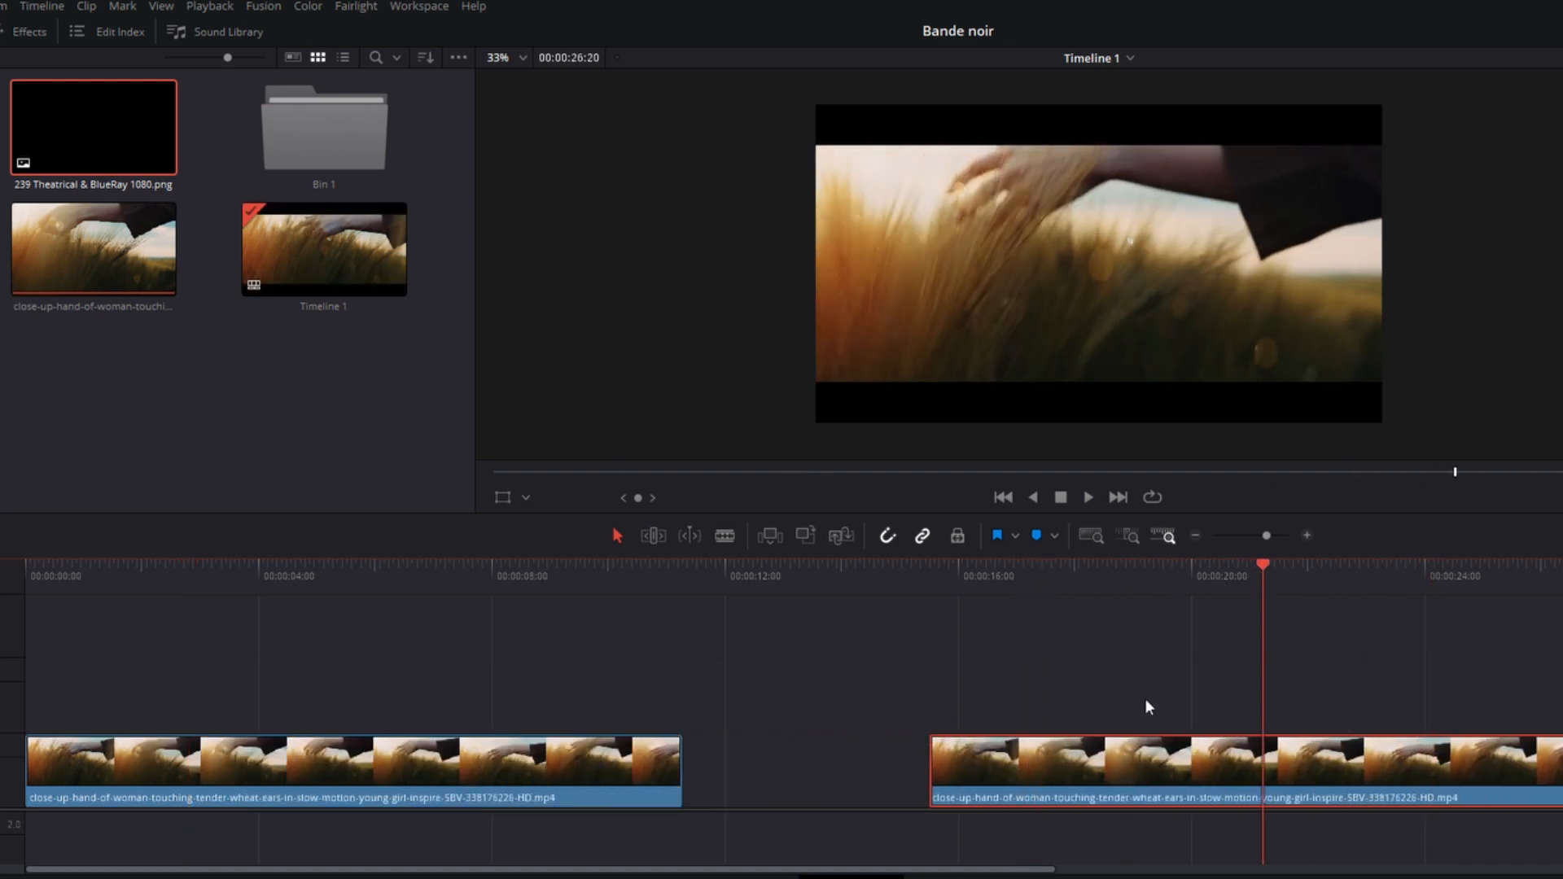
key("Delete")
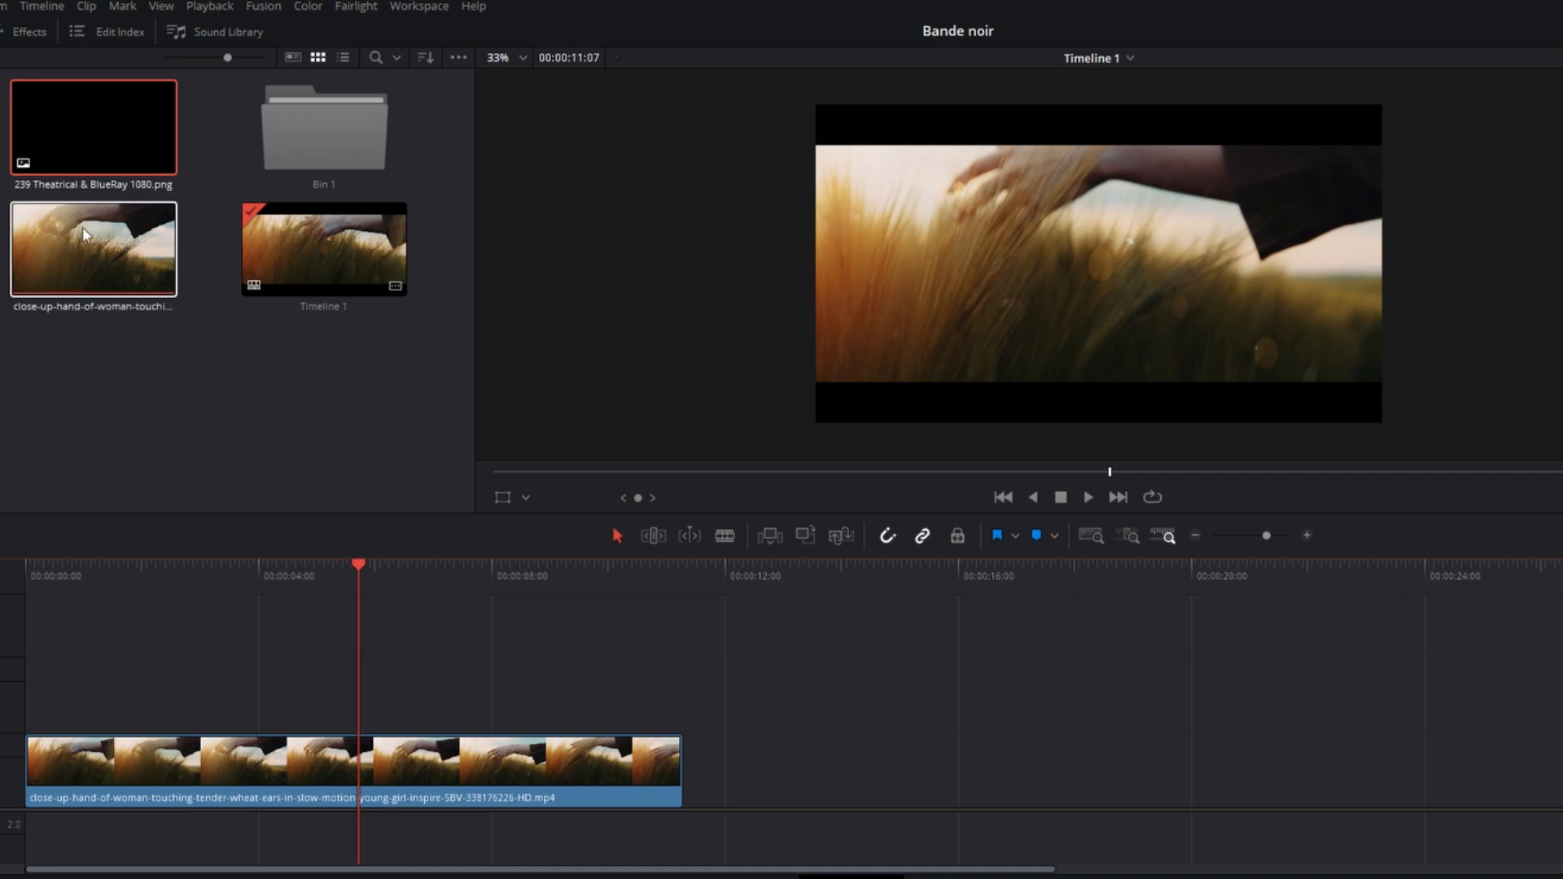
Reset the timeline's output blanking and set Timeline 1's resolution to 2048 x 858 DCI Scope 2.39, saving the settings.
left_click(43, 6)
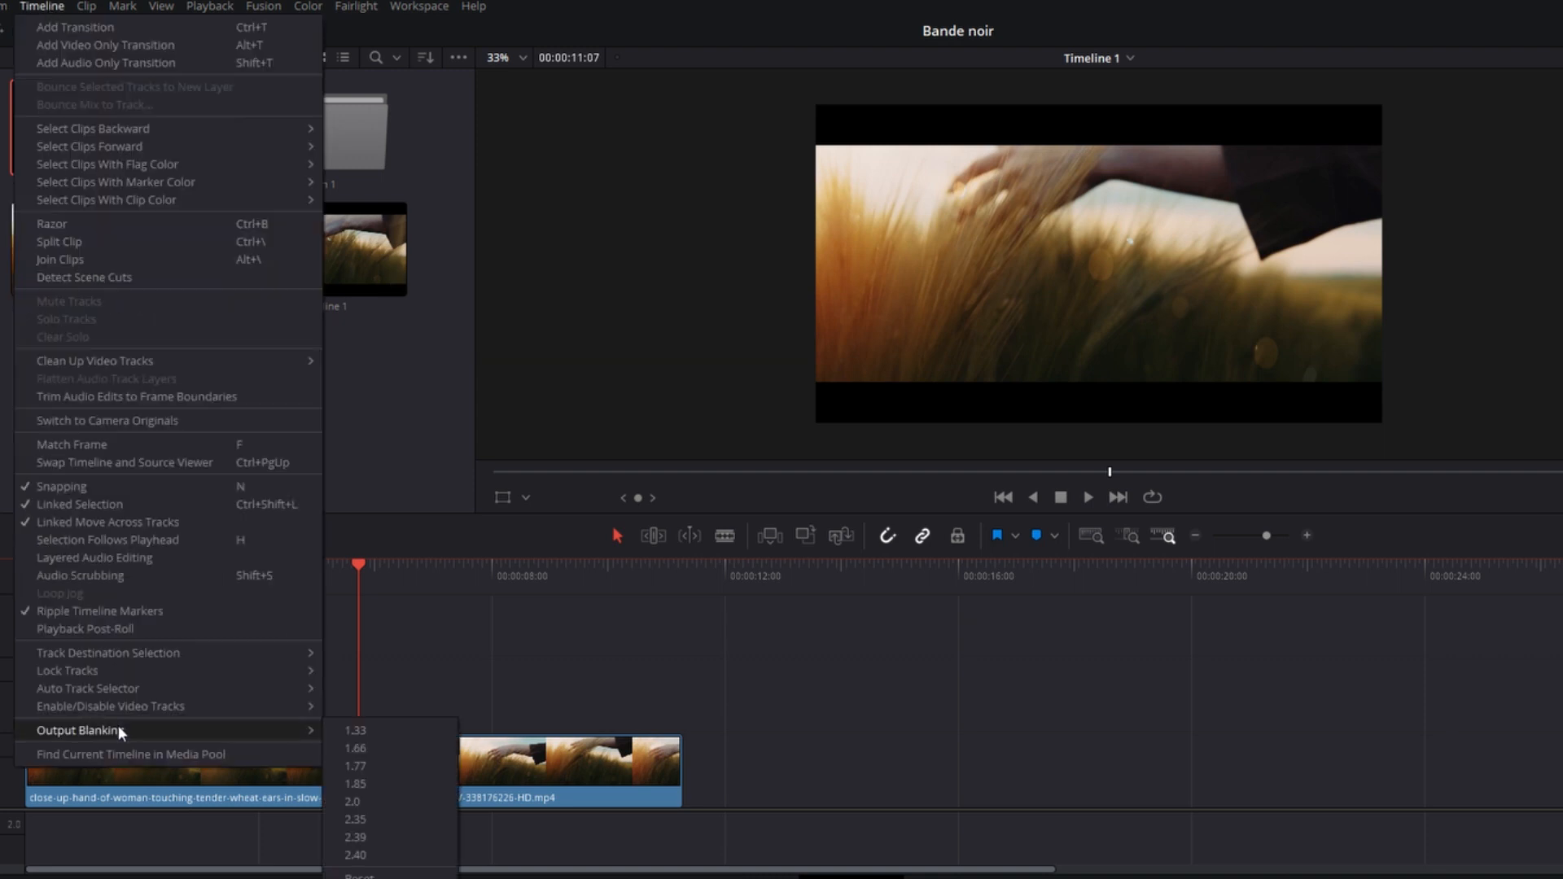
left_click(359, 876)
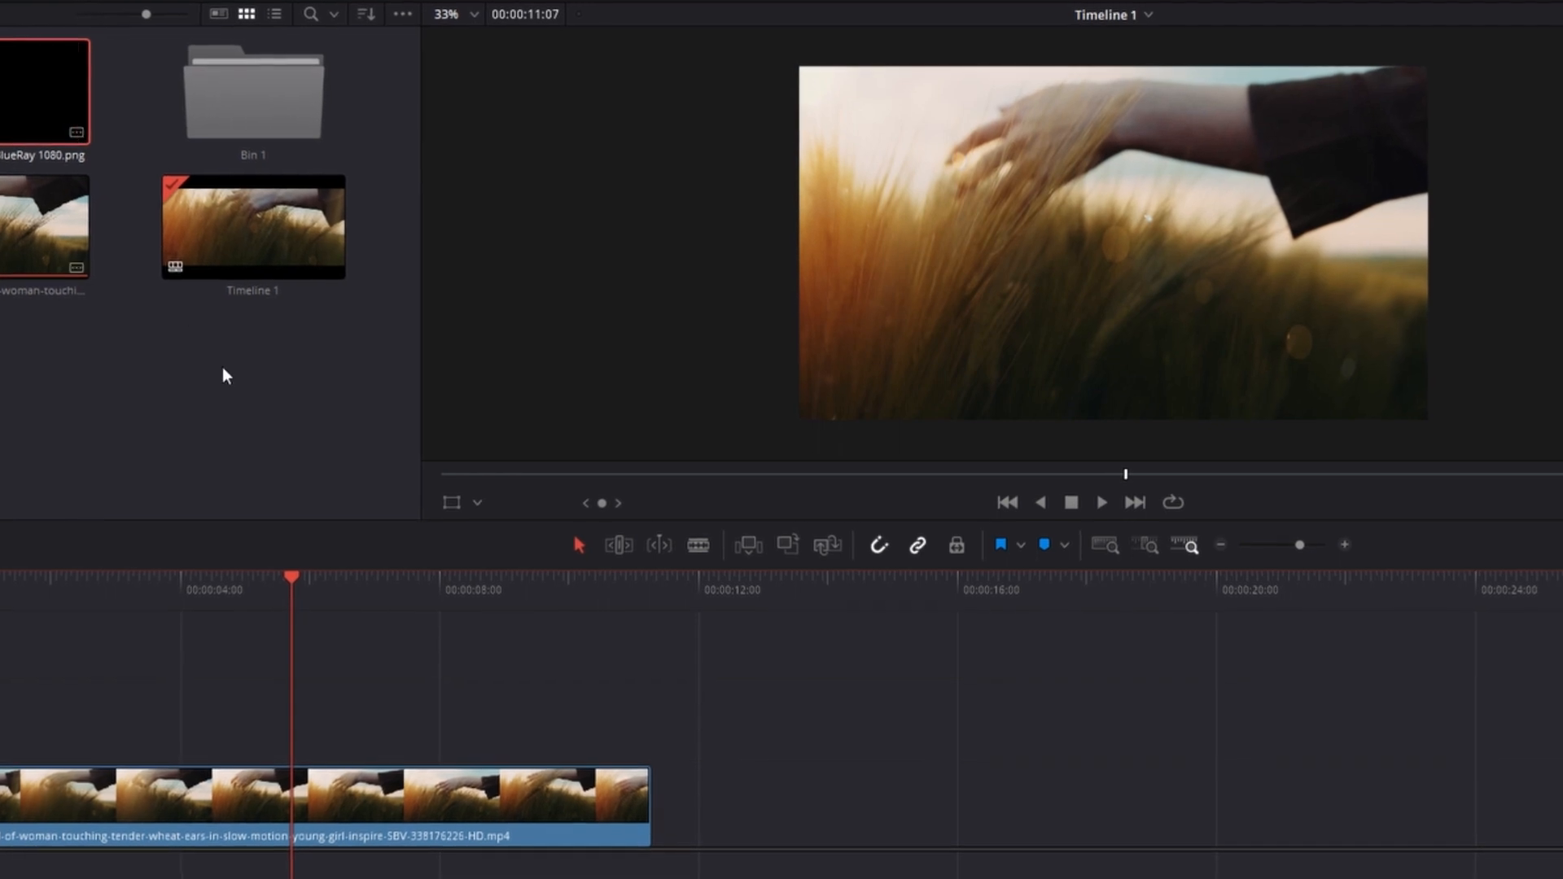
right_click(257, 238)
mouse_move(353, 250)
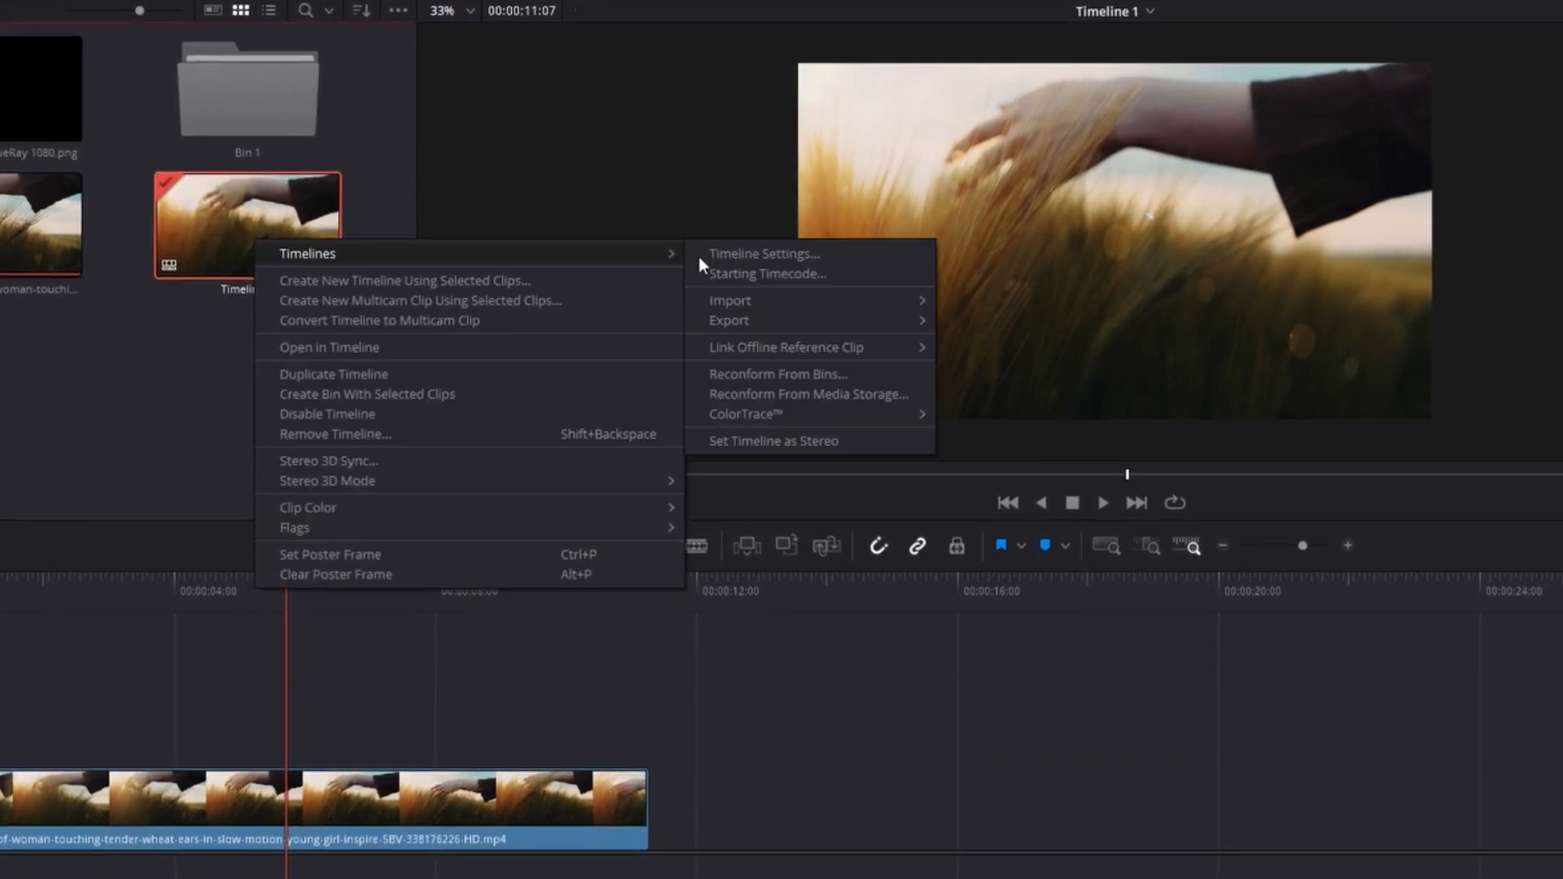
left_click(788, 254)
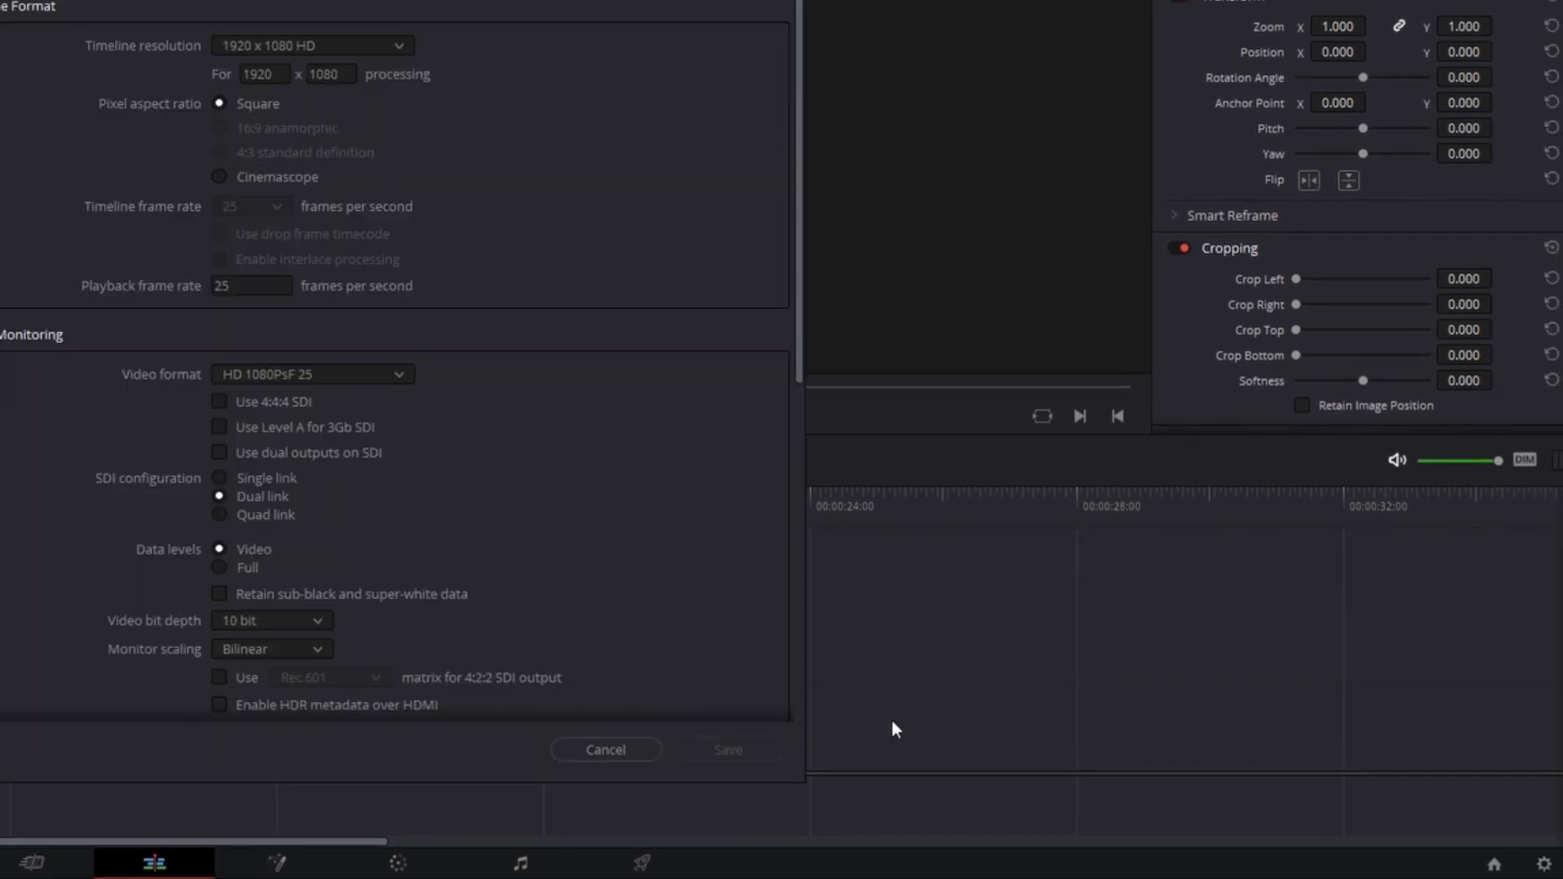
left_click(289, 45)
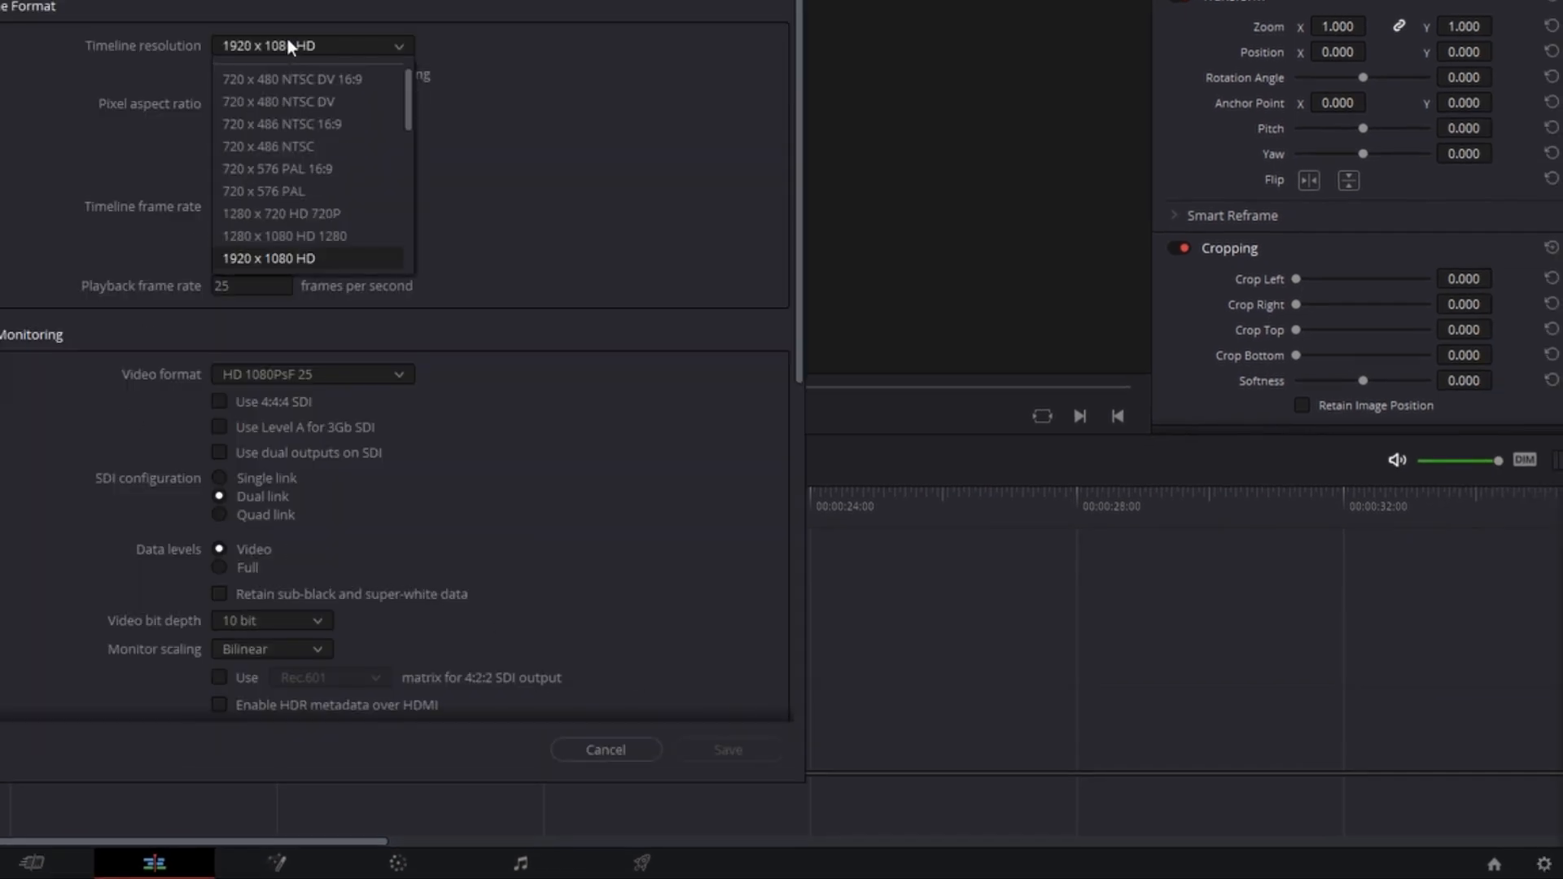
scroll(315, 155, "down", 3)
scroll(317, 207, "down", 3)
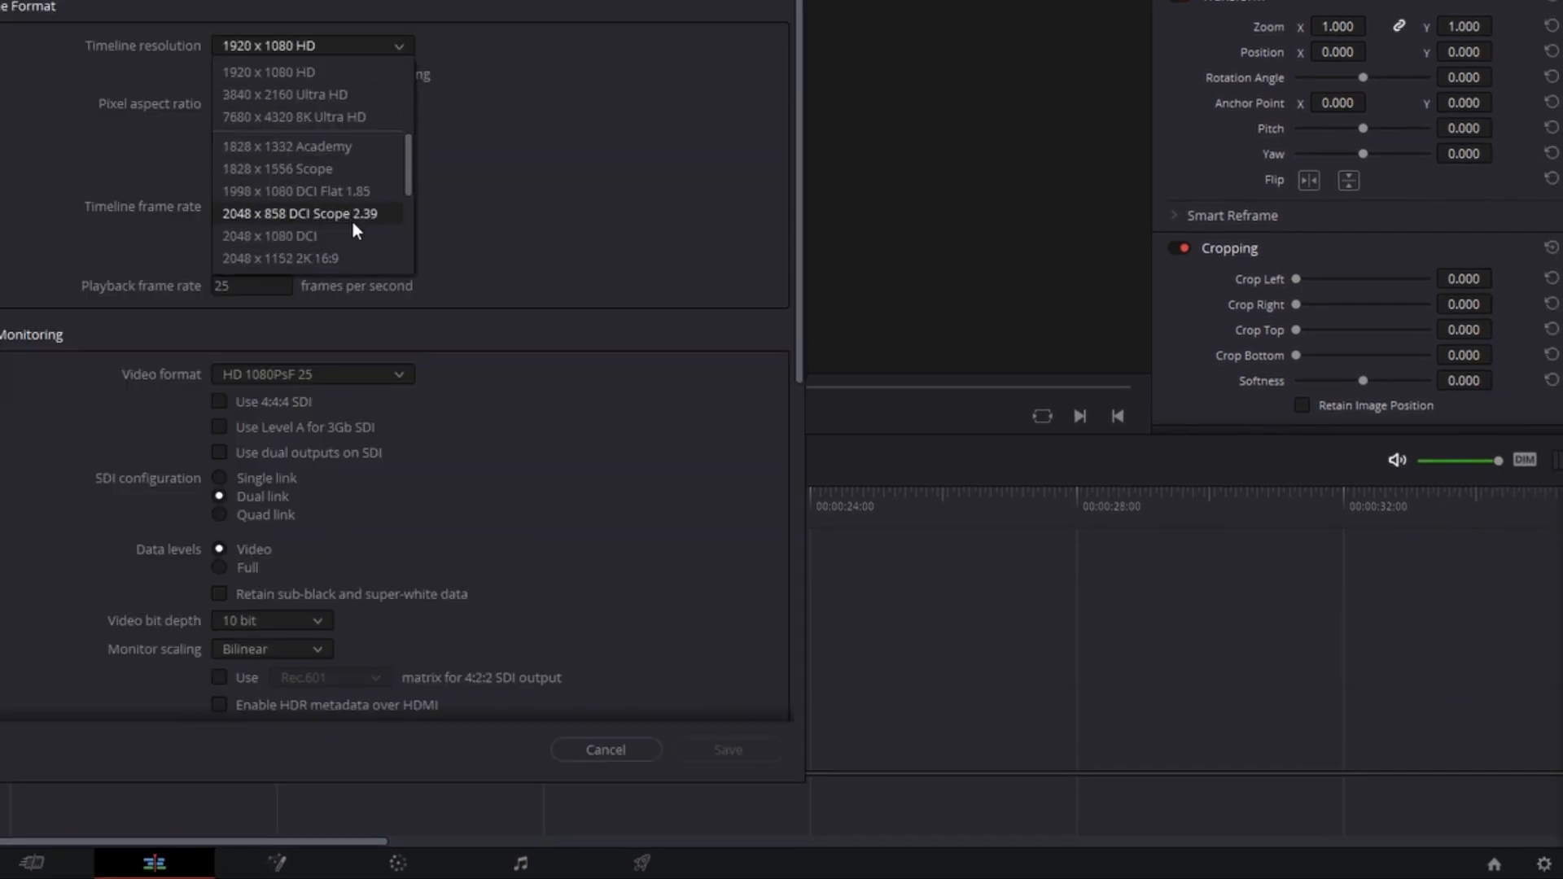
left_click(303, 213)
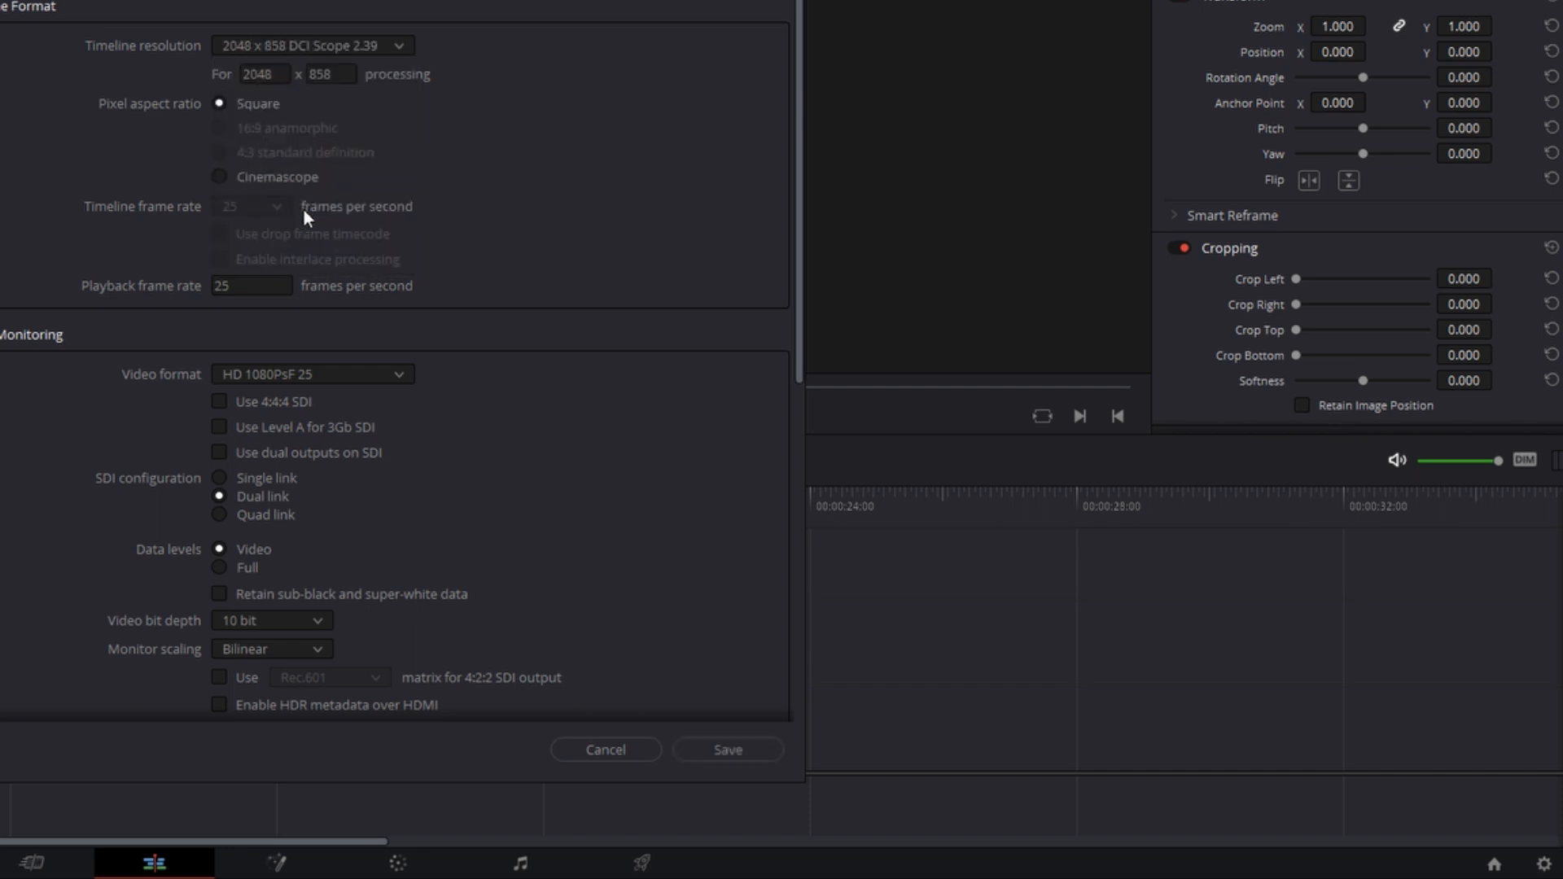
left_click(728, 749)
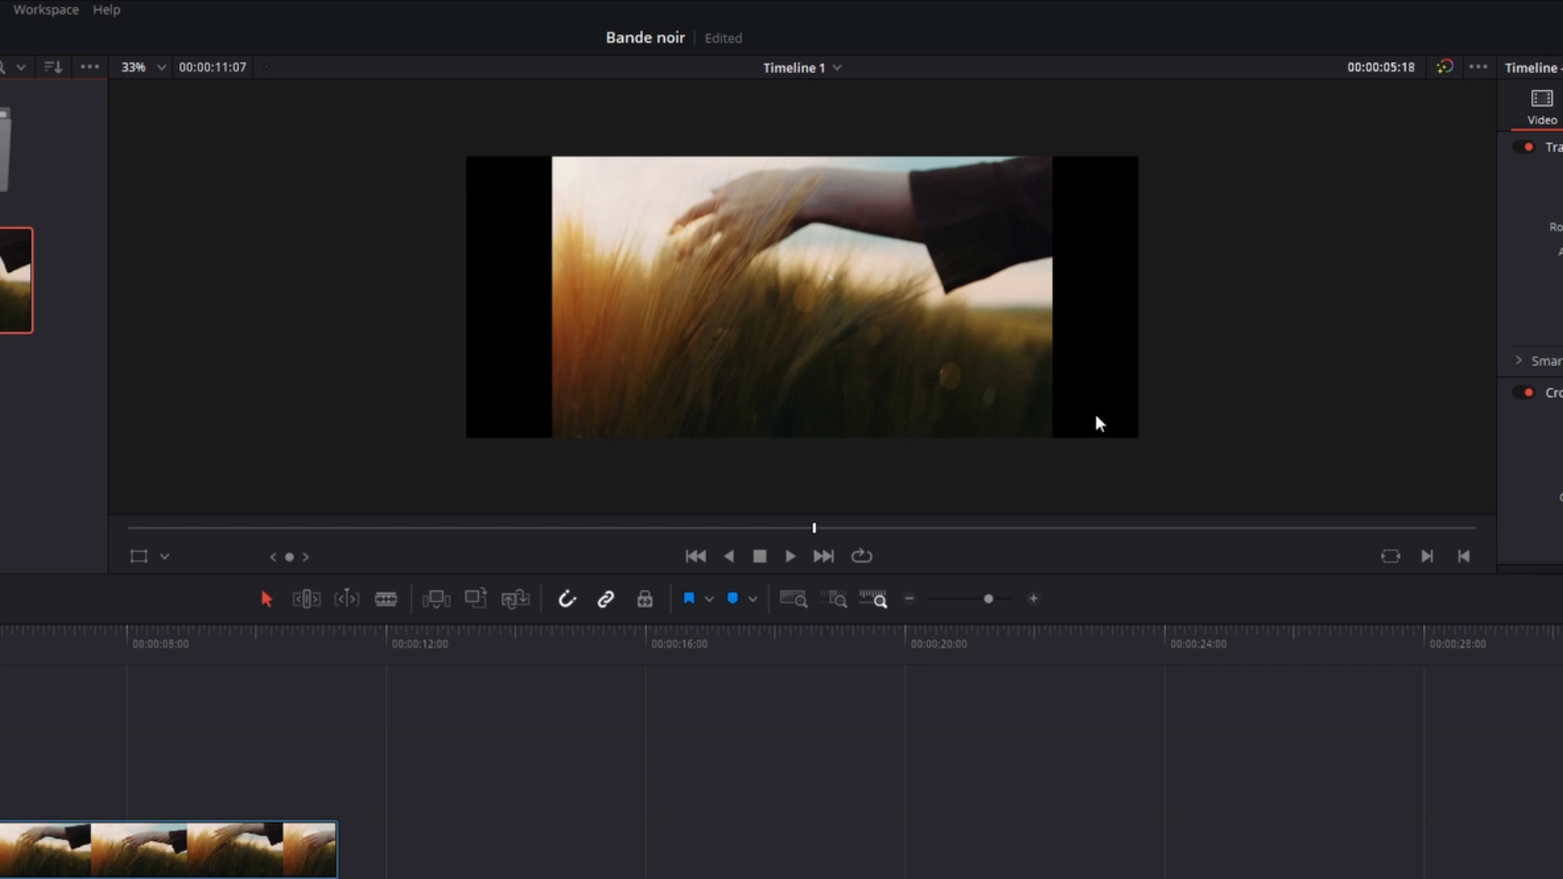
Set the video clip's scaling to Fill and shift its vertical position to -108 to reframe the hand.
scroll(1536, 407, "down", 5)
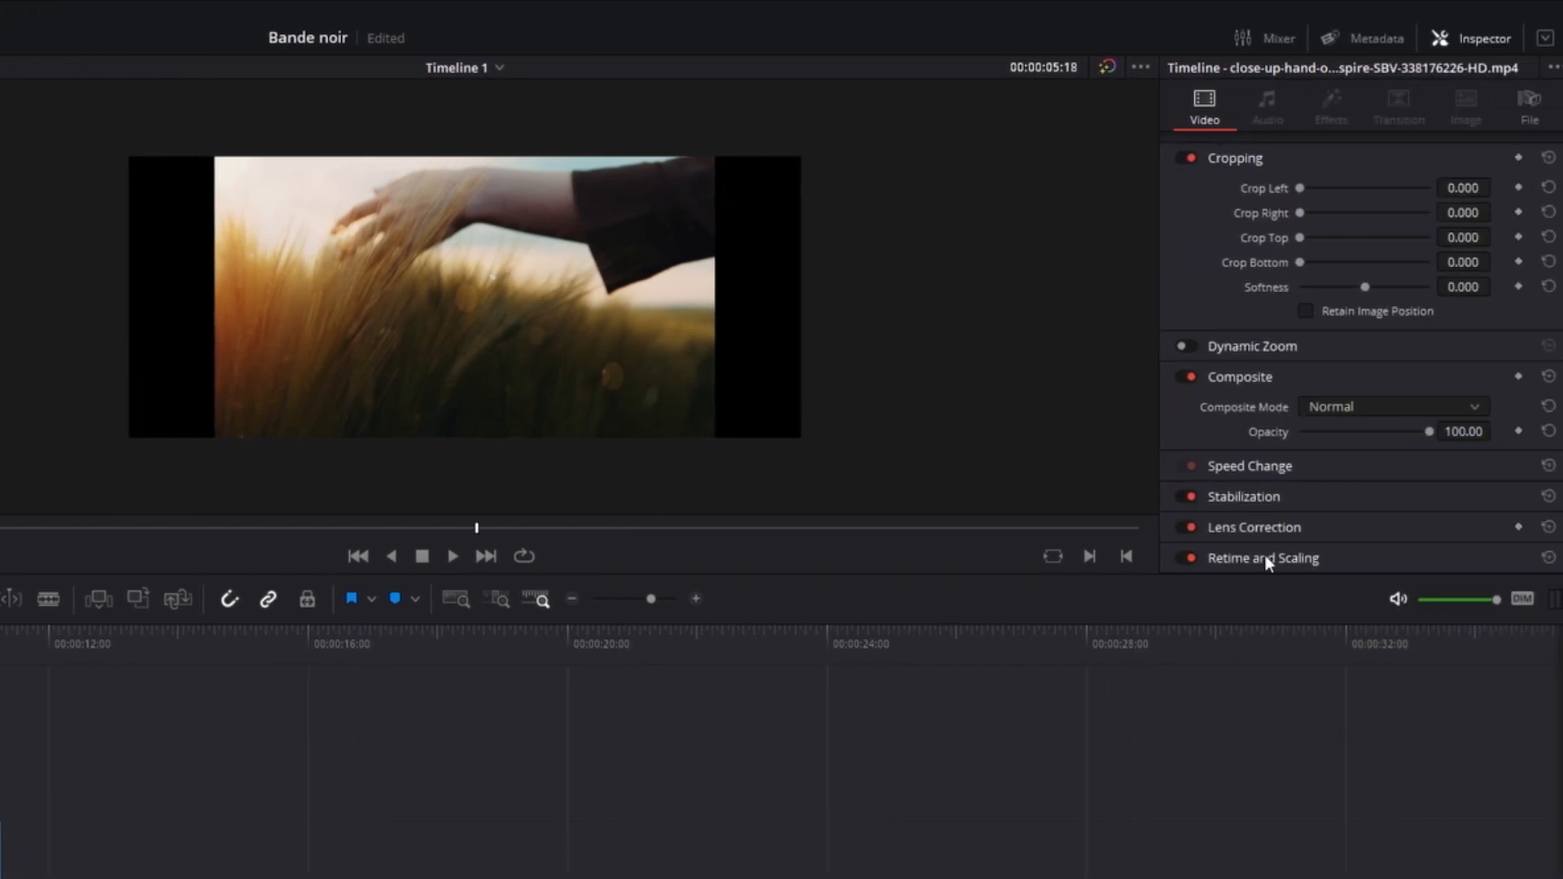
left_click(1264, 556)
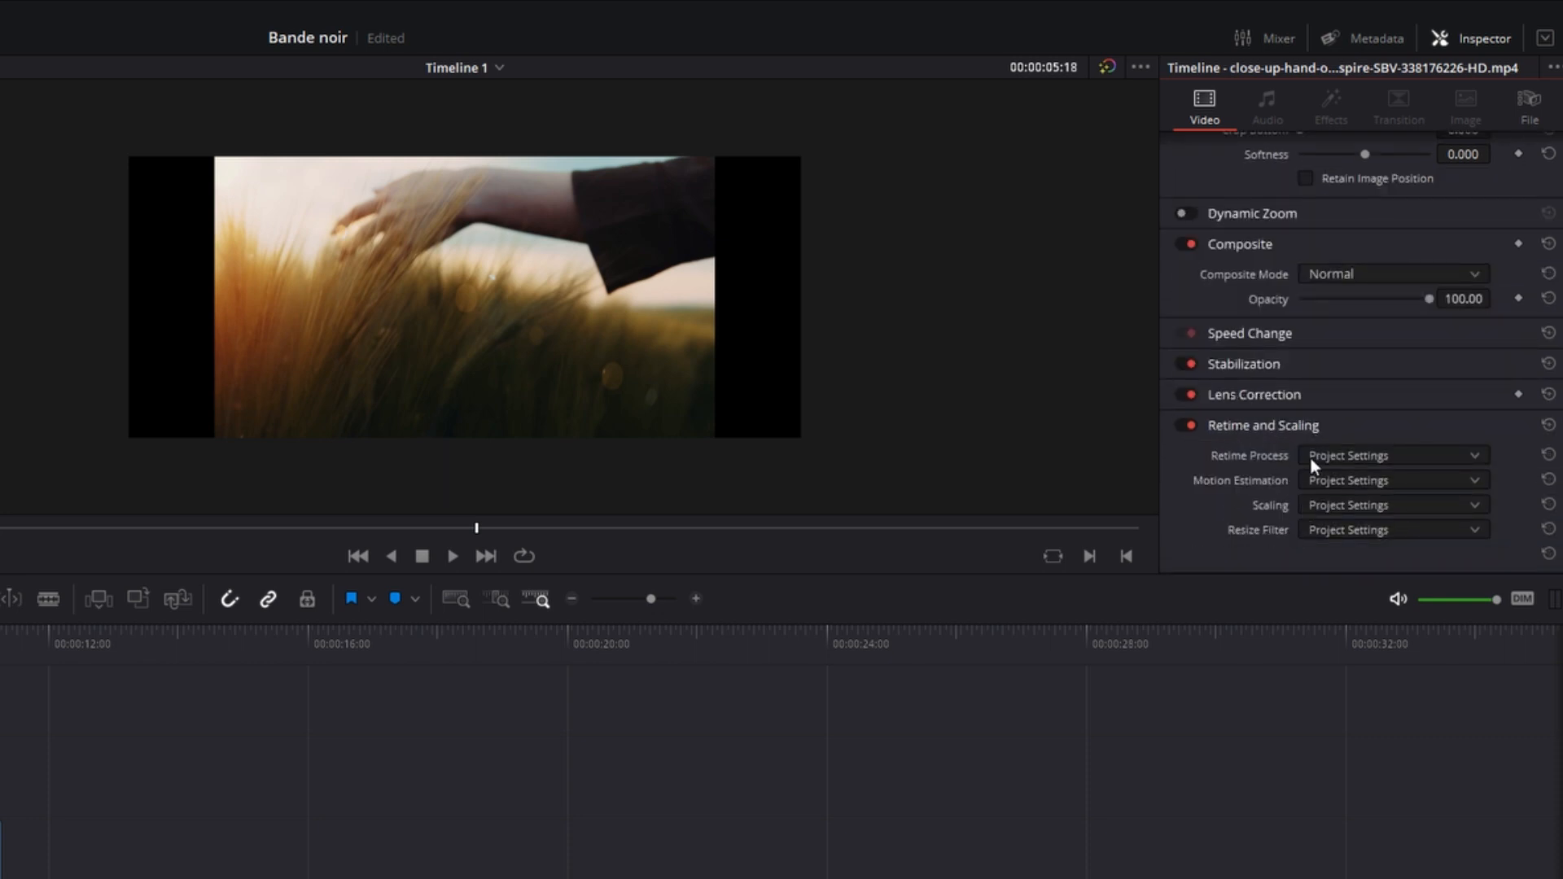
left_click(1330, 502)
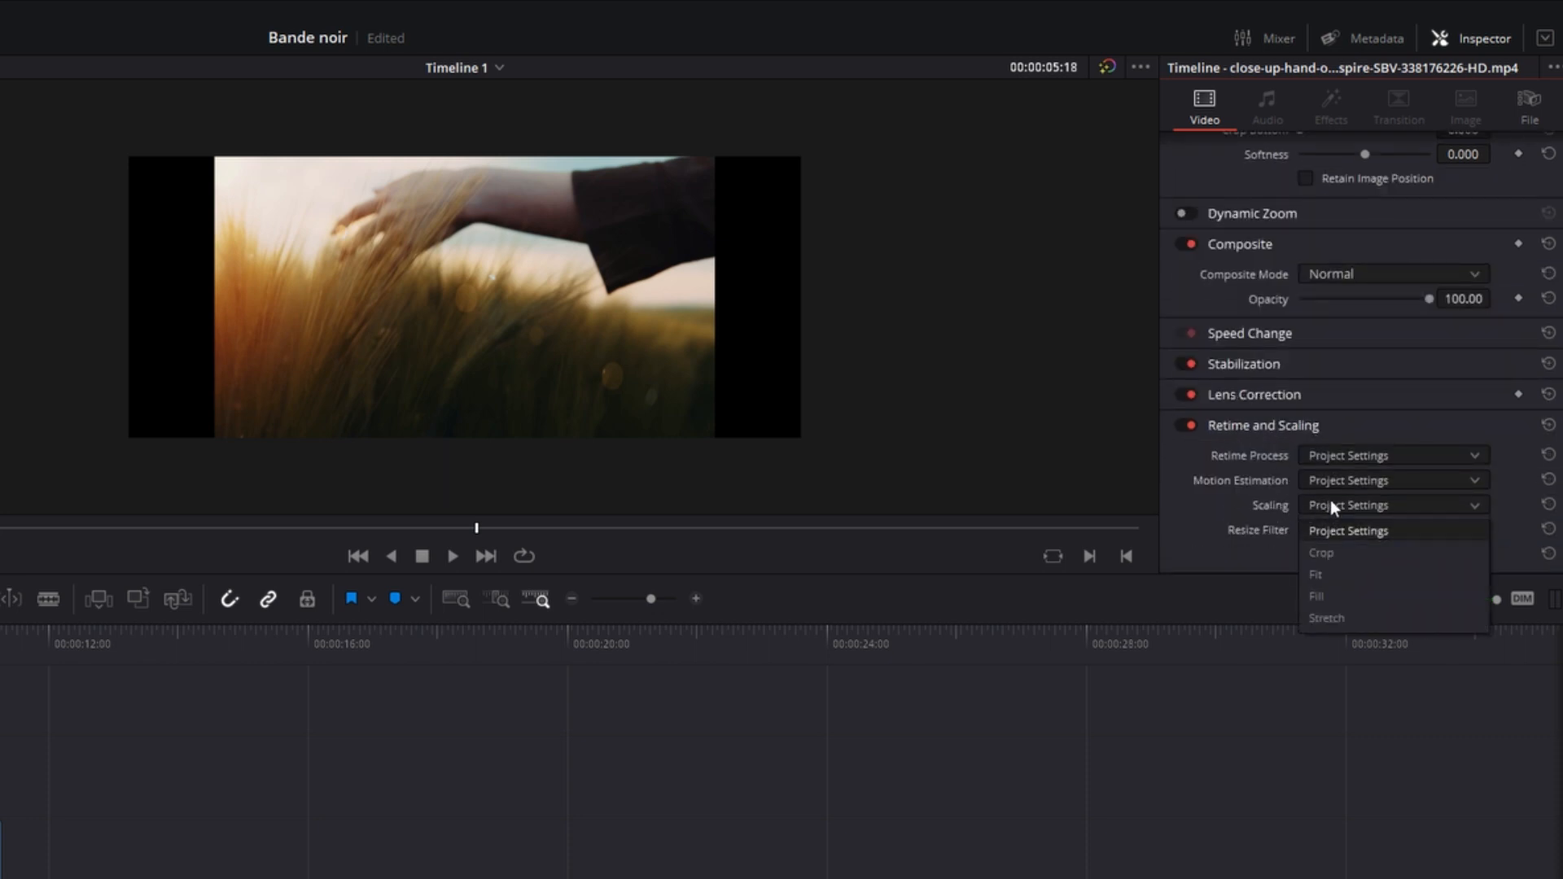
left_click(1323, 592)
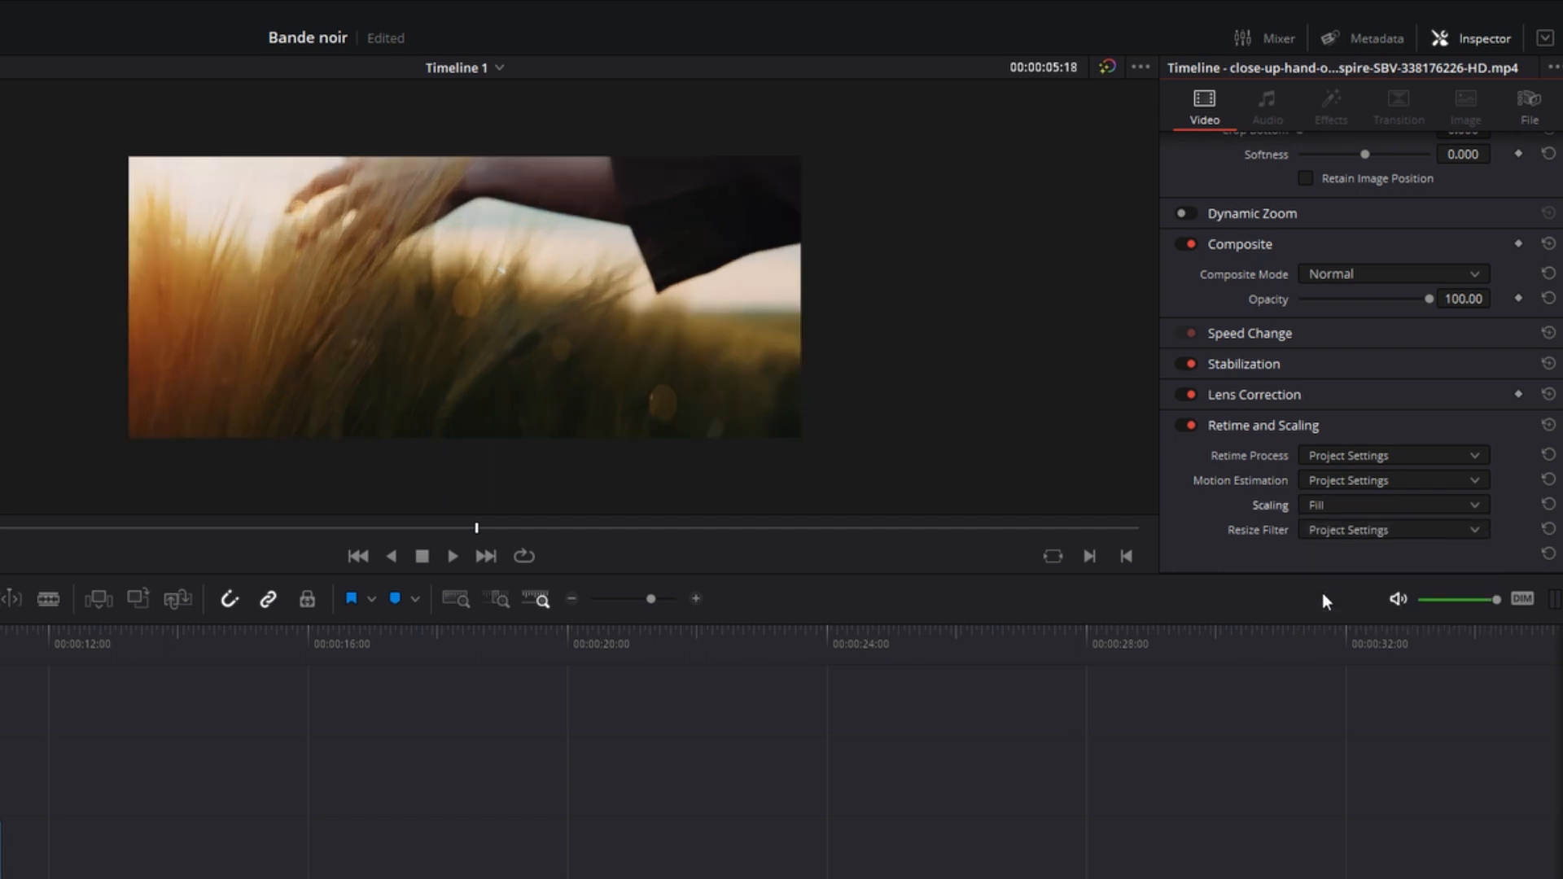
scroll(1298, 334, "up", 5)
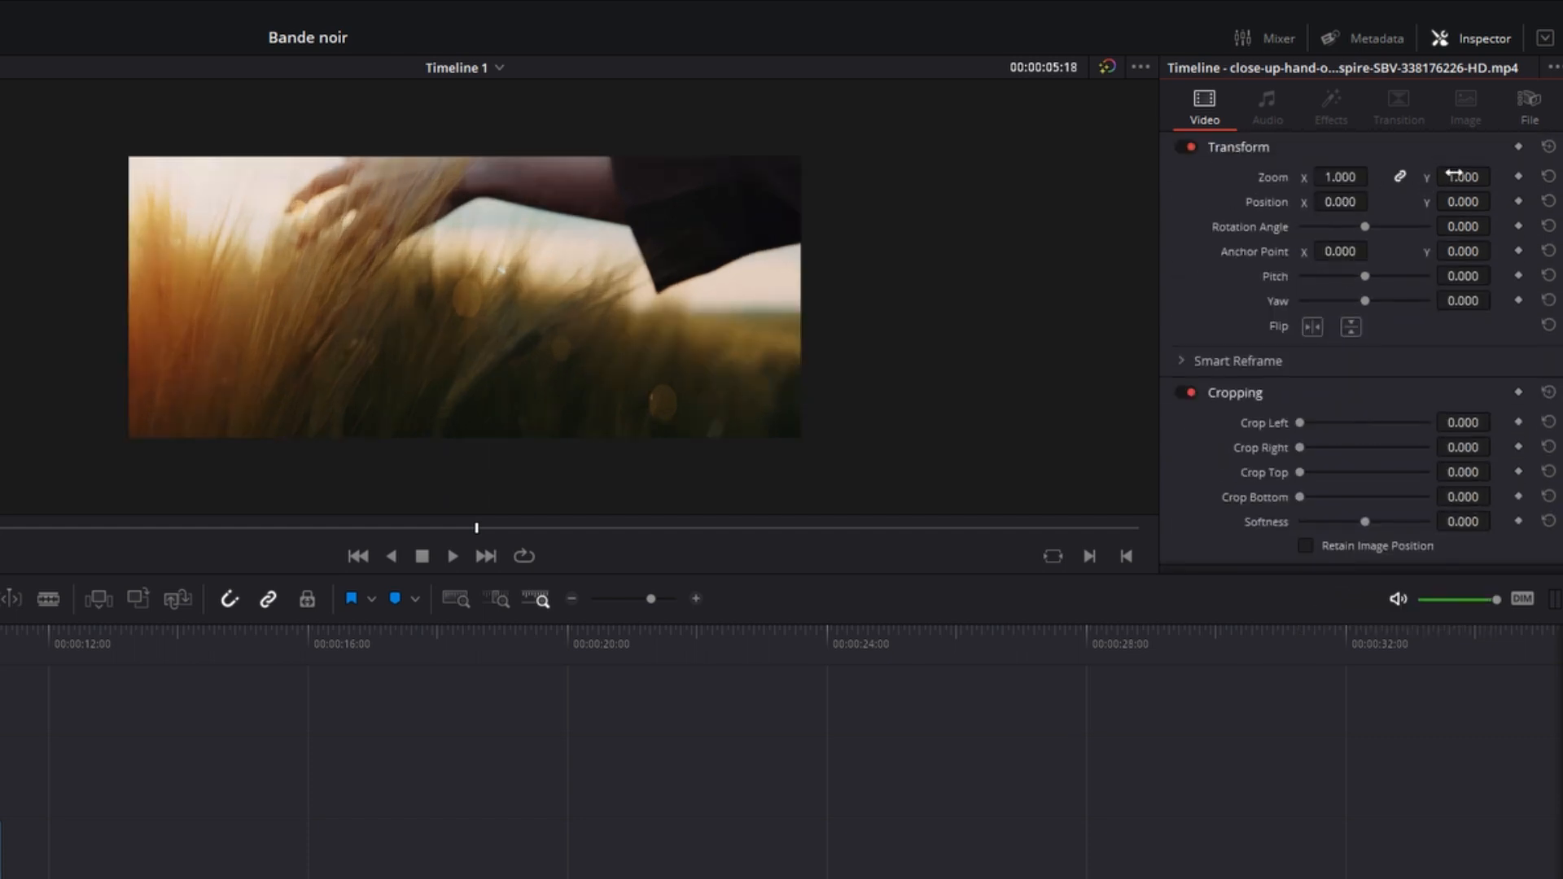
left_click_drag(1462, 202, 1379, 202)
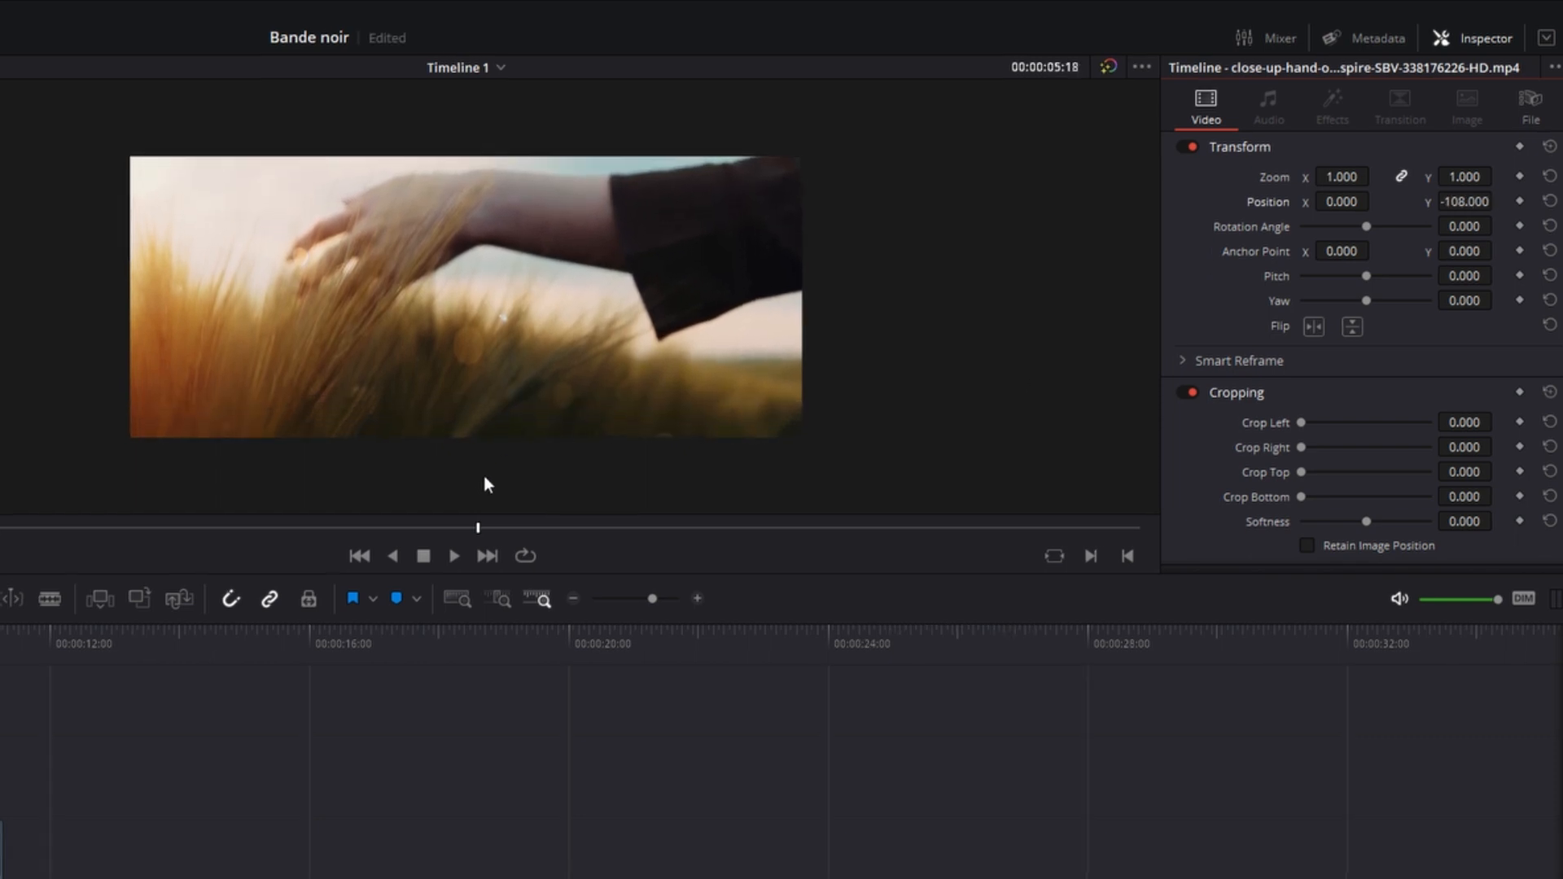